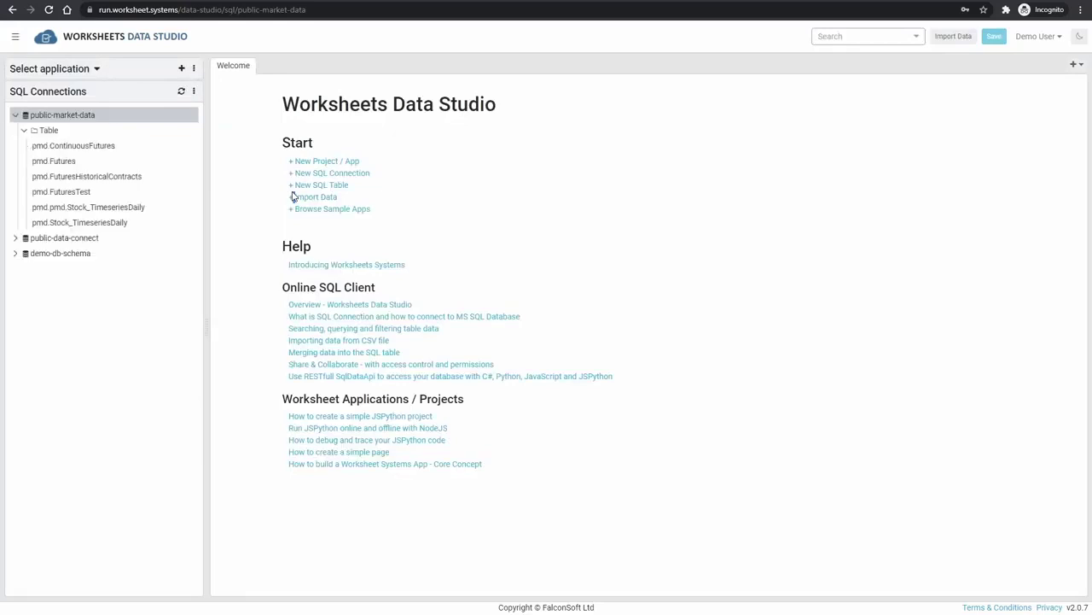
# - Search the connected databases for "sample" and open the publicData.Sample100 table
pyautogui.doubleClick(293, 193)
pyautogui.click(853, 40)
pyautogui.write('sample')
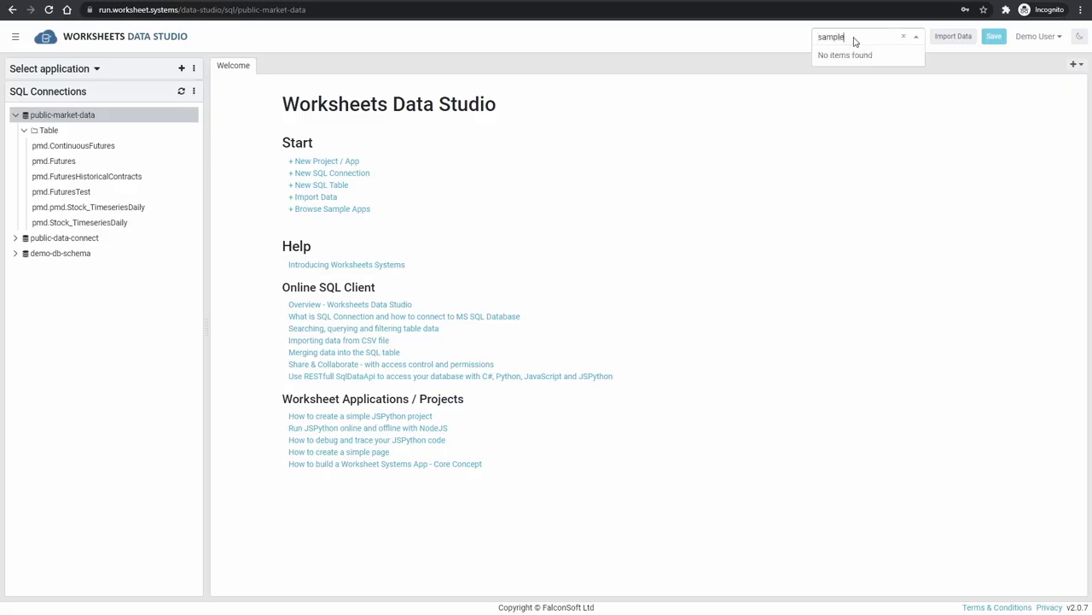
pyautogui.click(857, 58)
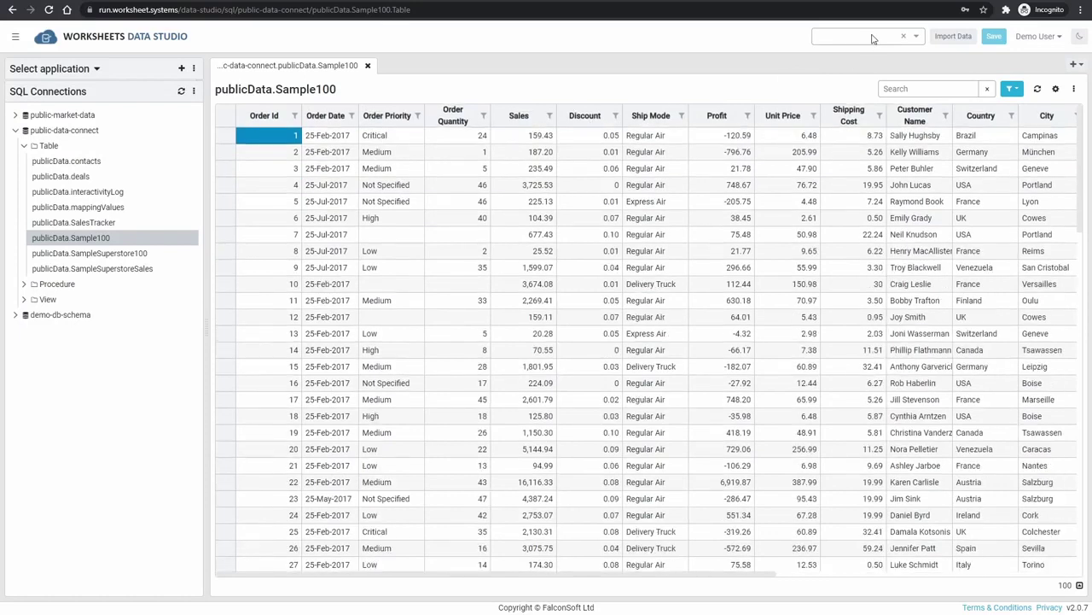
# - Search for "sp" and open the publicData.spSalesTracker stored procedure
pyautogui.click(872, 39)
pyautogui.write('sp')
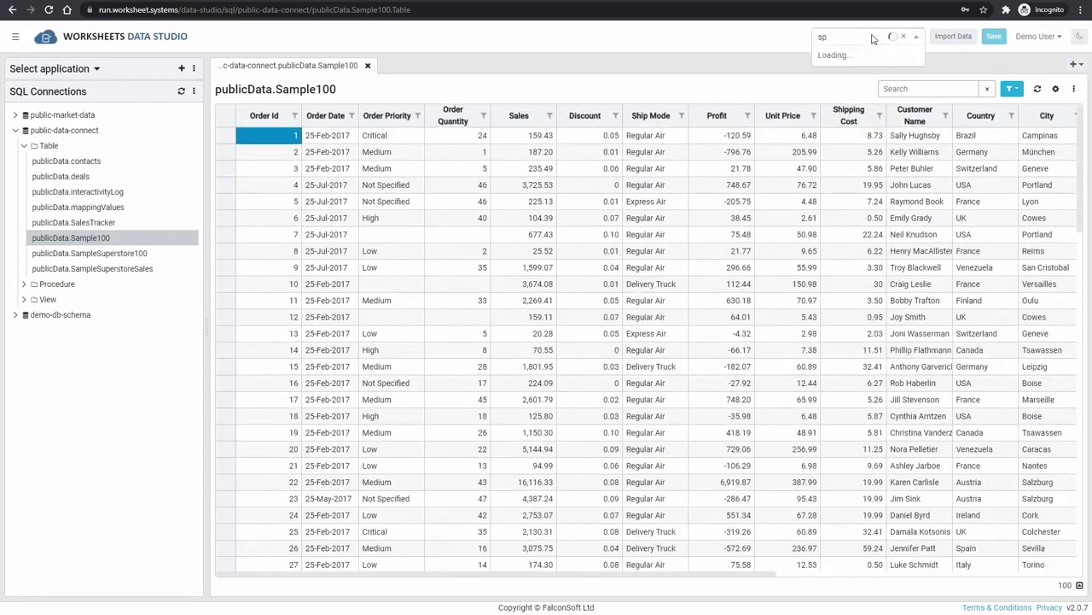
pyautogui.click(895, 56)
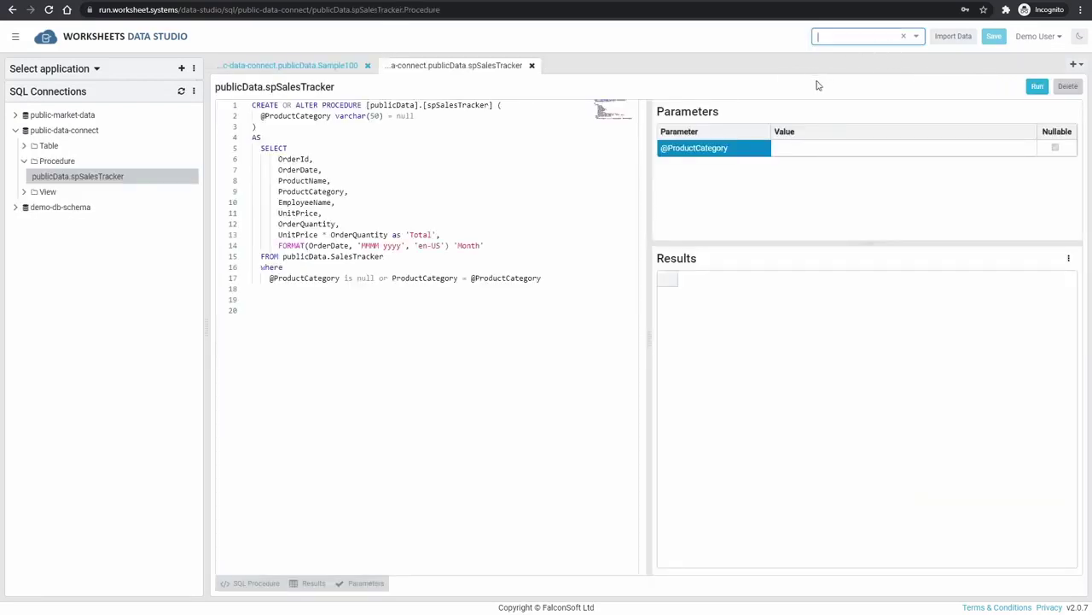
pyautogui.click(818, 153)
pyautogui.write('Technology')
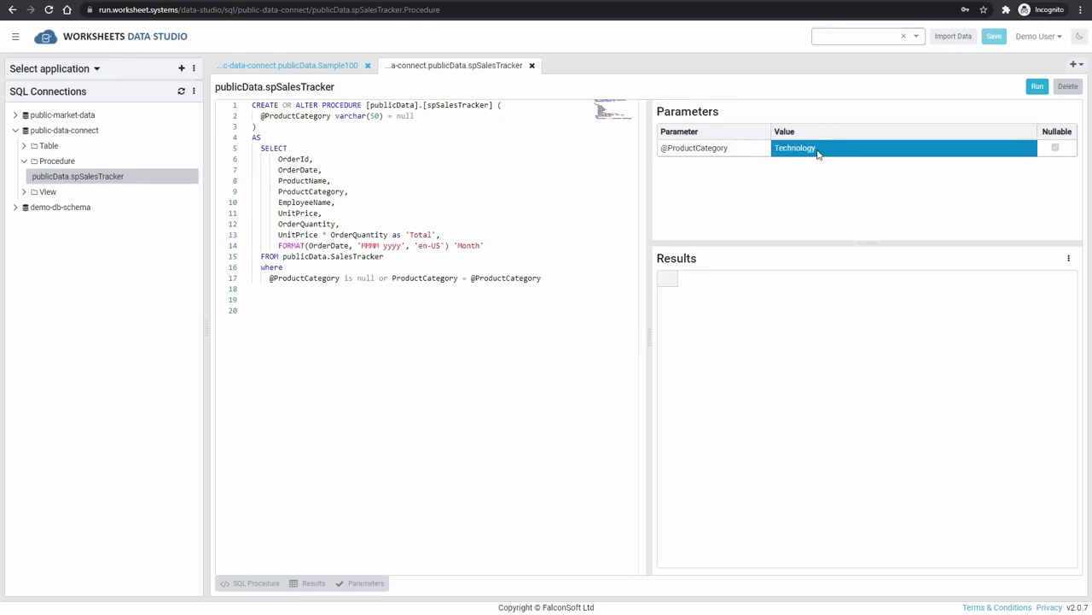
pyautogui.click(1037, 86)
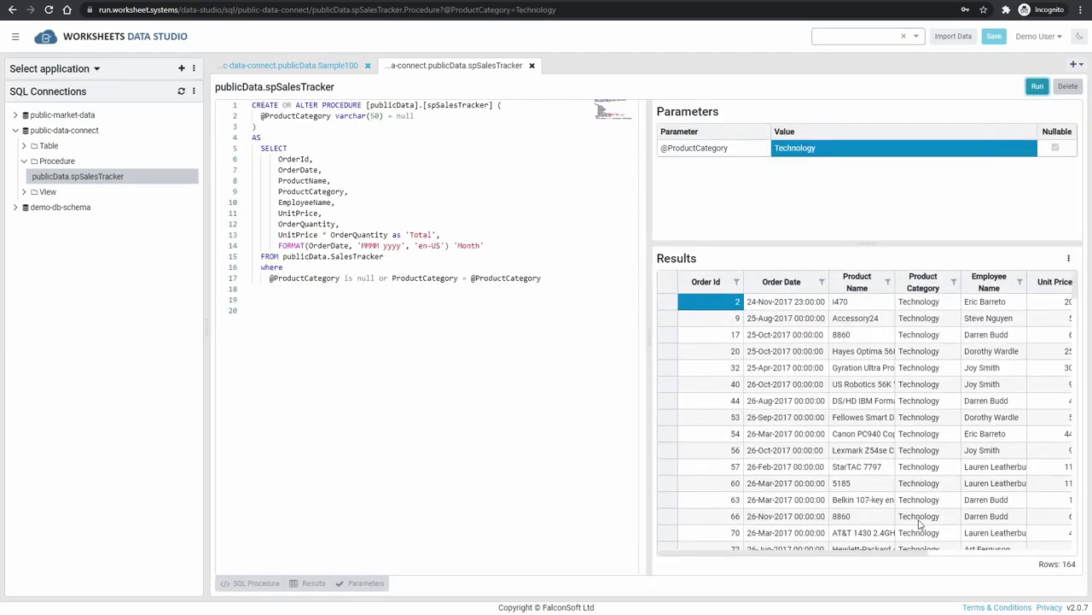
pyautogui.moveTo(558, 9); pyautogui.dragTo(515, 10)
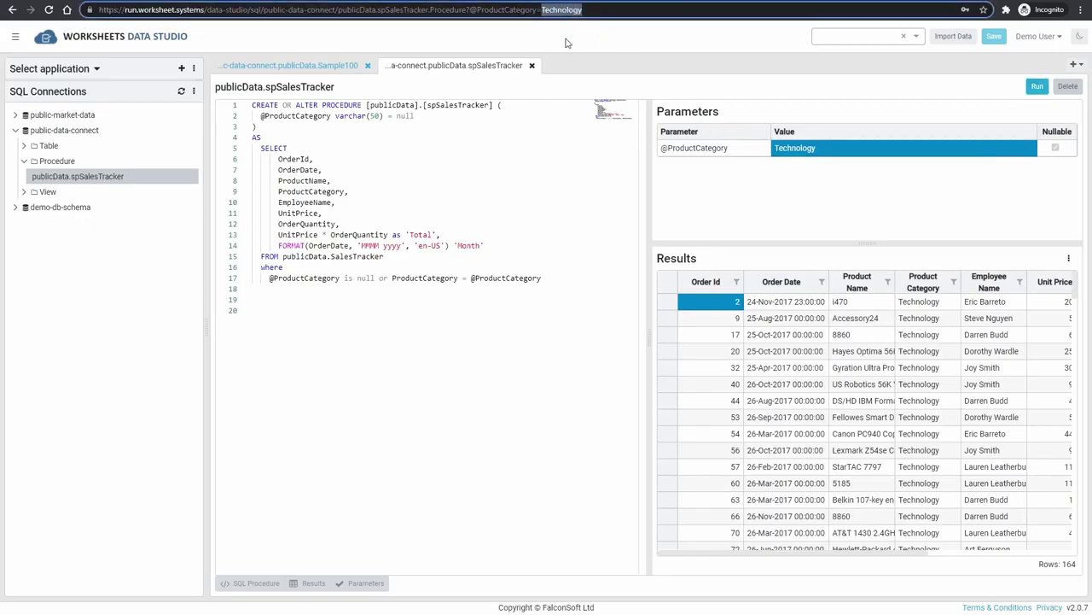
pyautogui.click(790, 226)
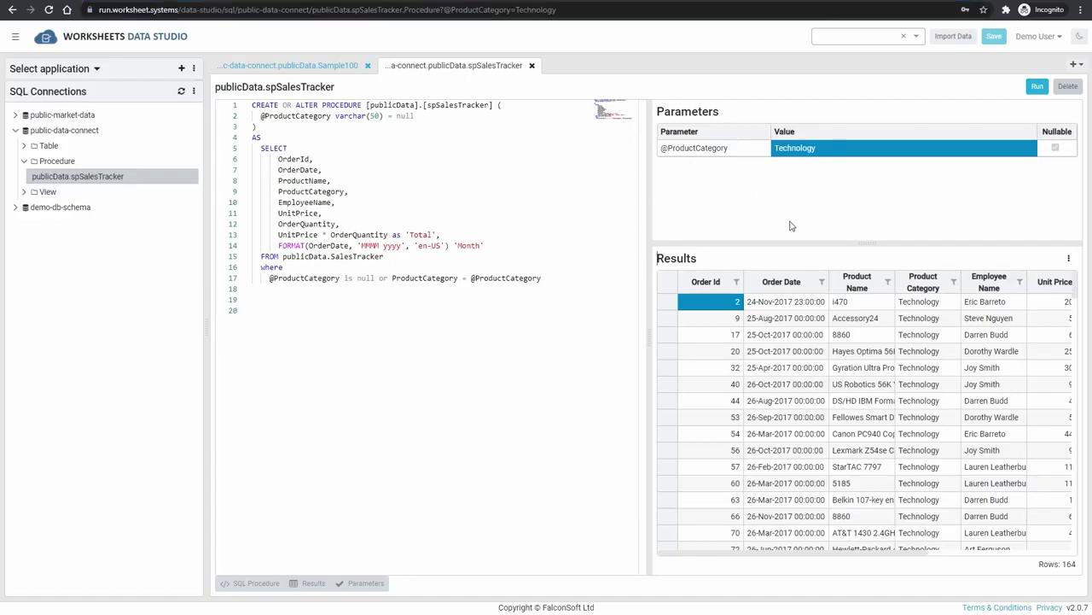
# - Return to the Sample100 table and check the summary statistics for the first 20 Profit values
pyautogui.click(285, 68)
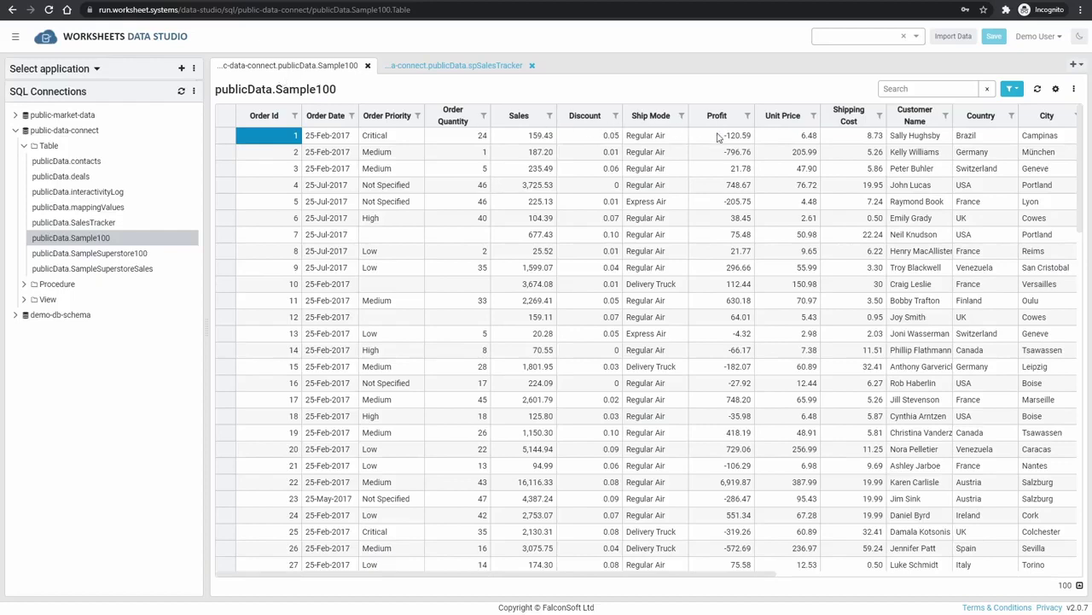
pyautogui.moveTo(720, 135); pyautogui.dragTo(721, 453)
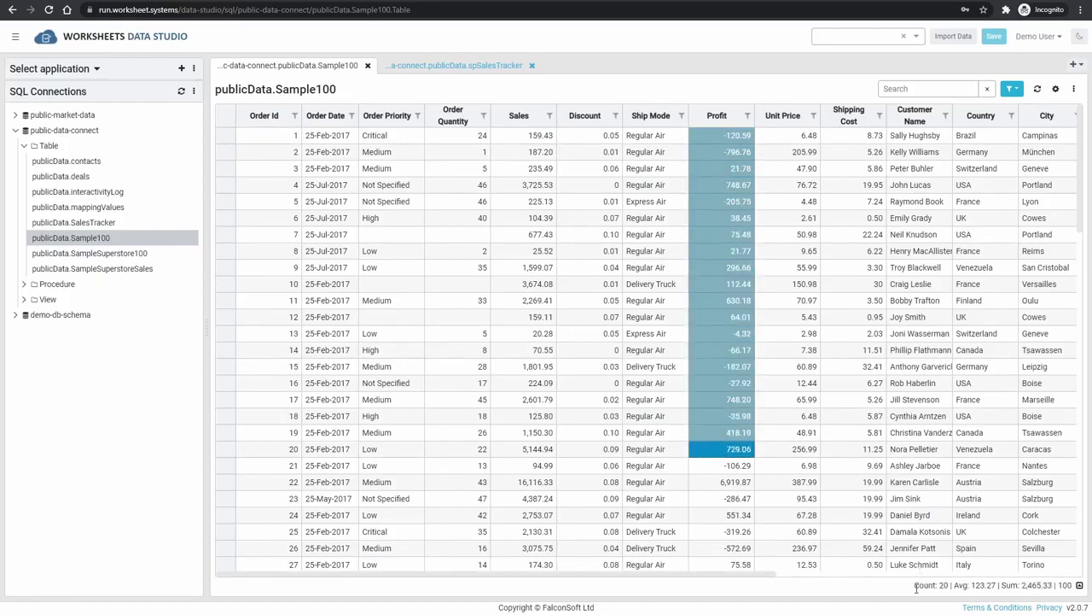
pyautogui.moveTo(915, 586); pyautogui.dragTo(1030, 588)
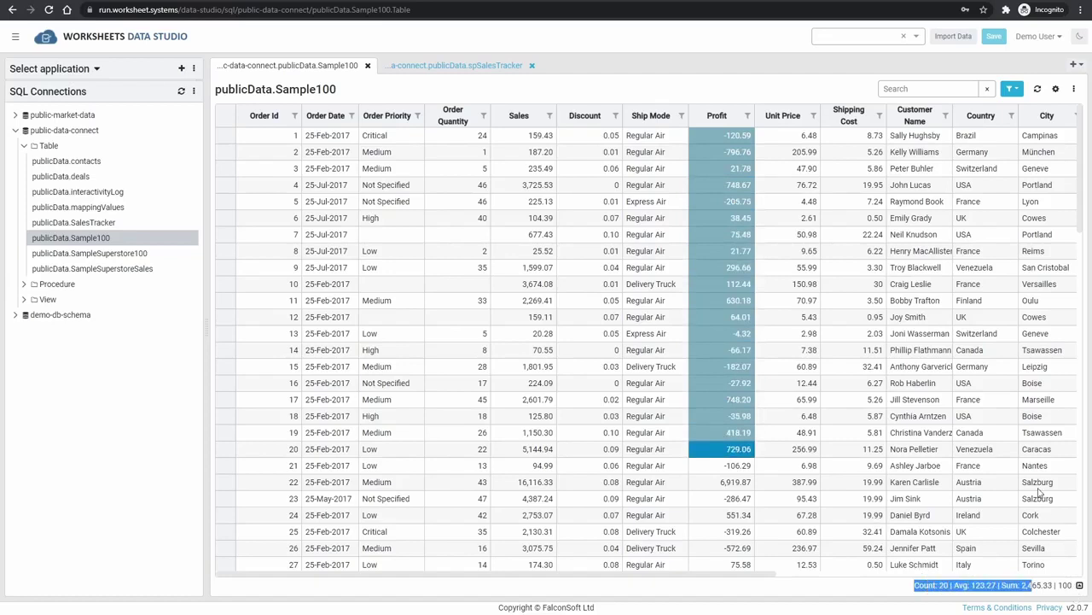
# - Filter the Country column of the Sample100 table to UK and USA
pyautogui.click(1012, 115)
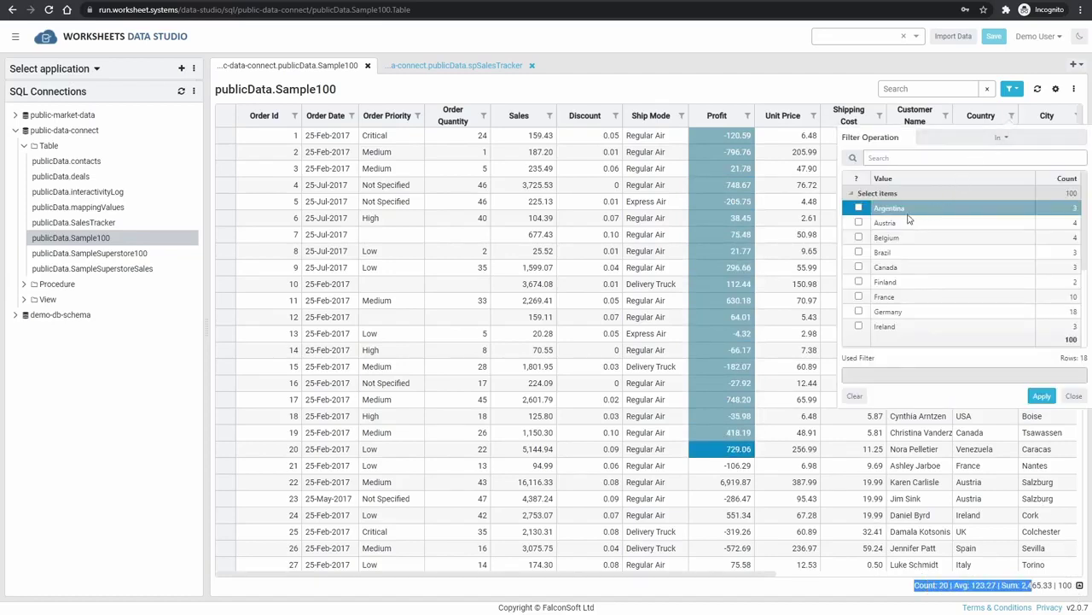
pyautogui.scroll(-2, 909, 218)
pyautogui.scroll(-1, 908, 217)
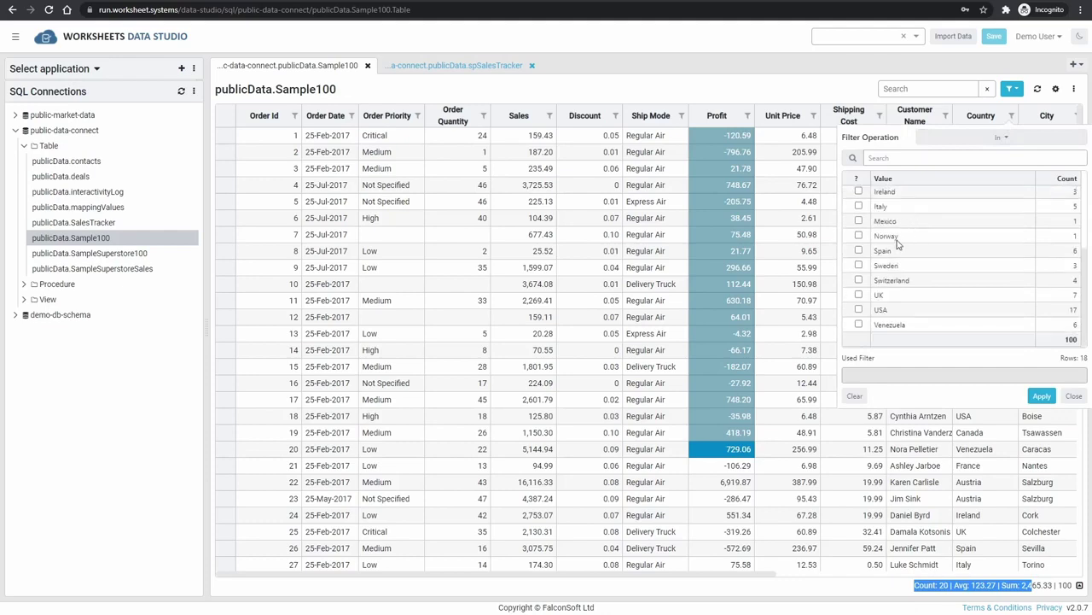
pyautogui.click(859, 295)
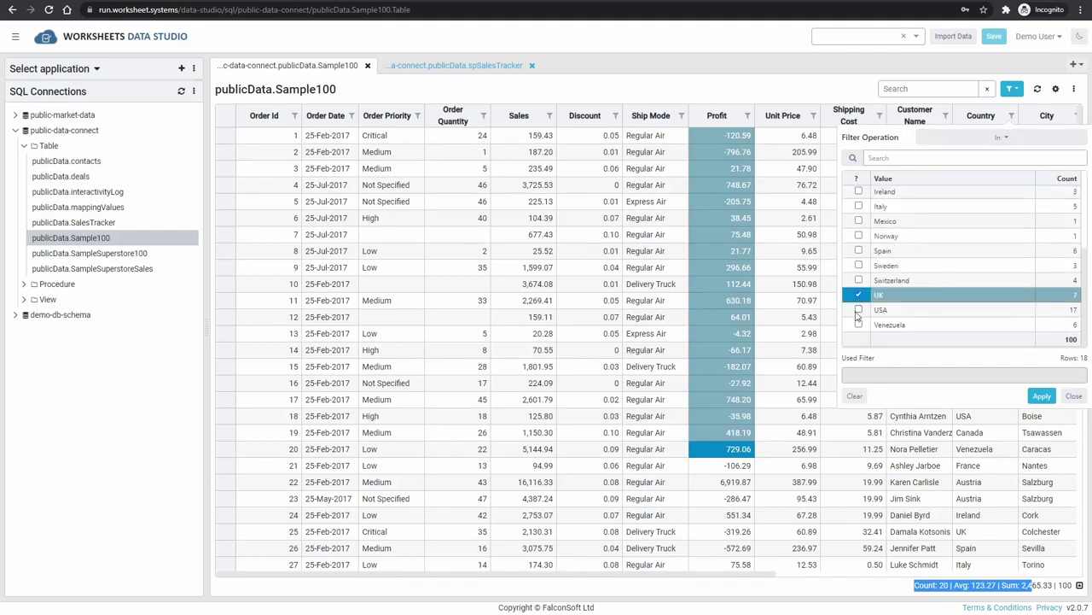
pyautogui.click(859, 309)
pyautogui.click(1042, 397)
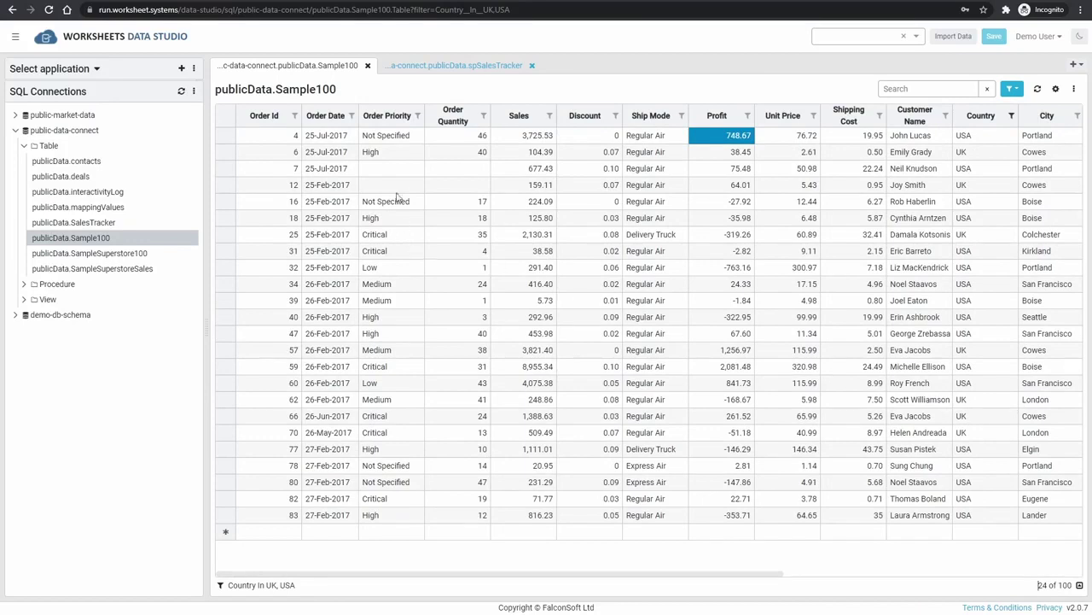
# - Add a filter on the Order Priority column that keeps only Critical and High
pyautogui.click(417, 115)
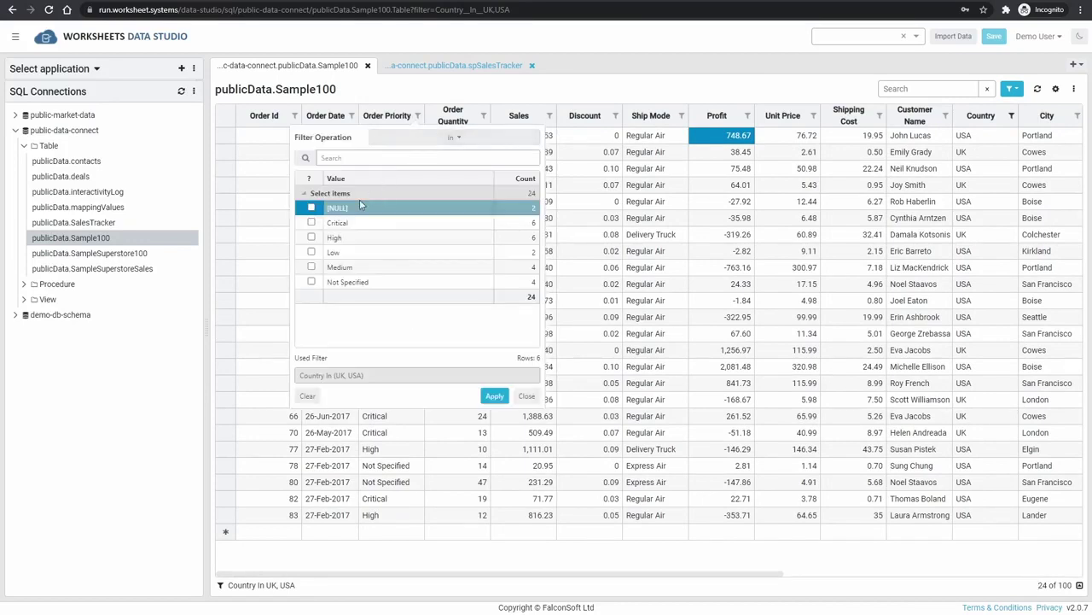
pyautogui.click(311, 222)
pyautogui.click(312, 237)
pyautogui.click(494, 396)
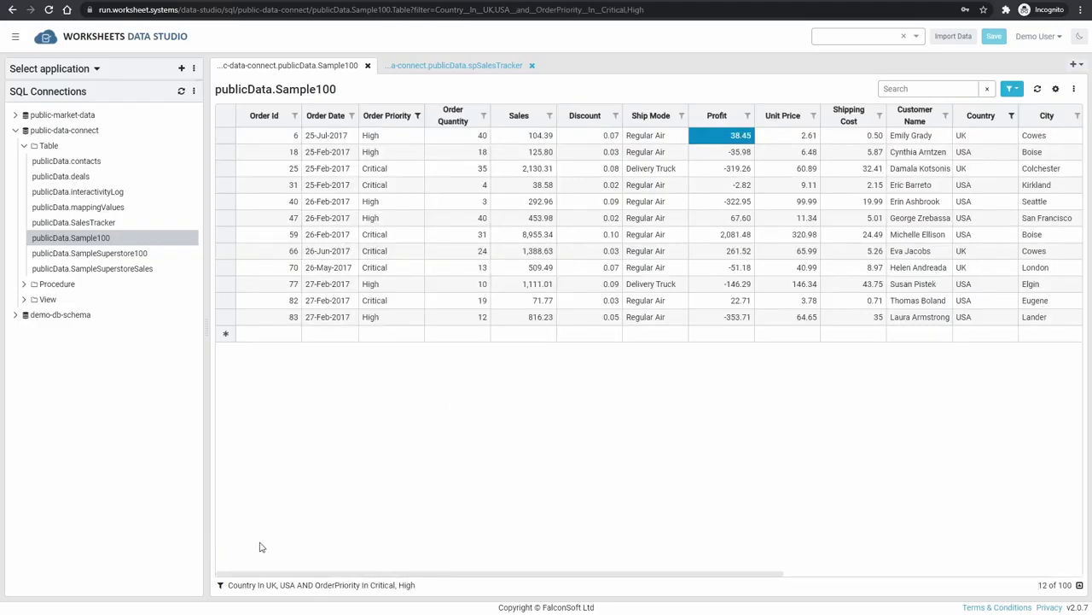
# - Remove the OrderPriority filter from the applied filters and check the remaining Country filter in the page address
pyautogui.click(221, 587)
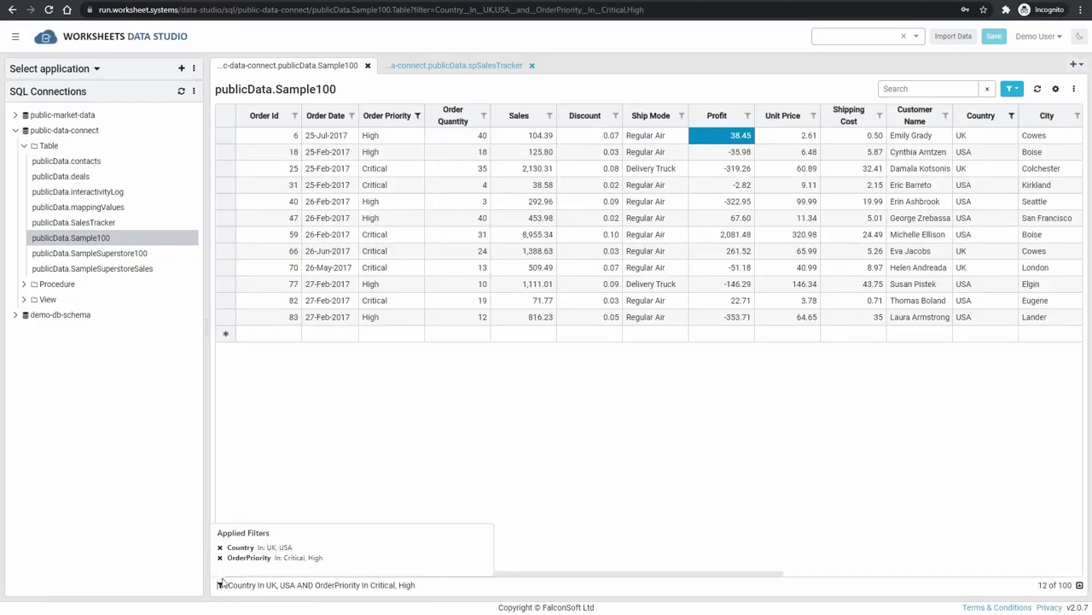
pyautogui.click(220, 558)
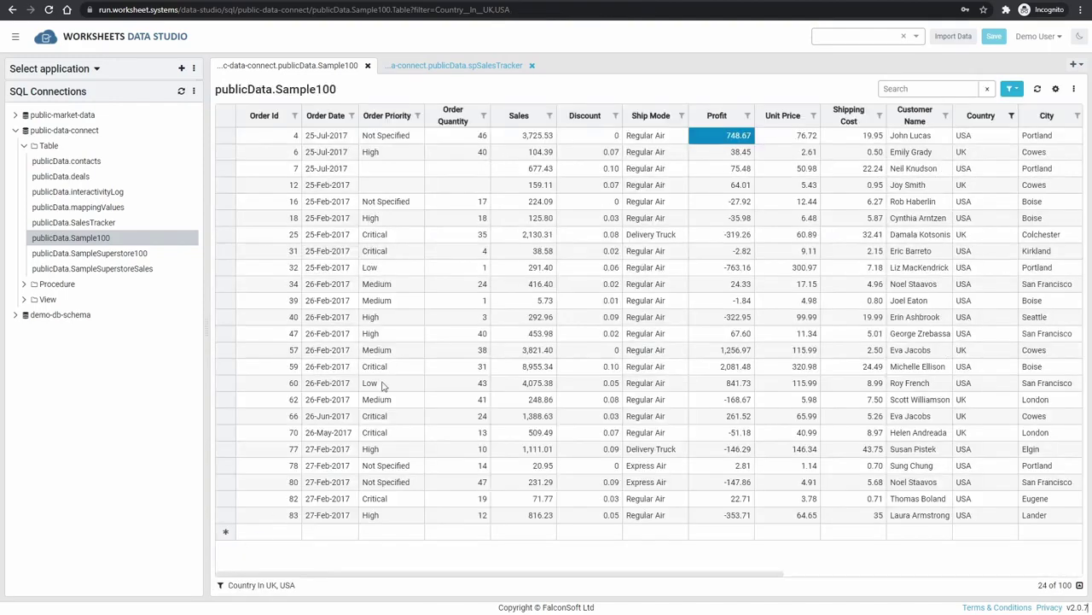
pyautogui.moveTo(518, 9); pyautogui.dragTo(432, 19)
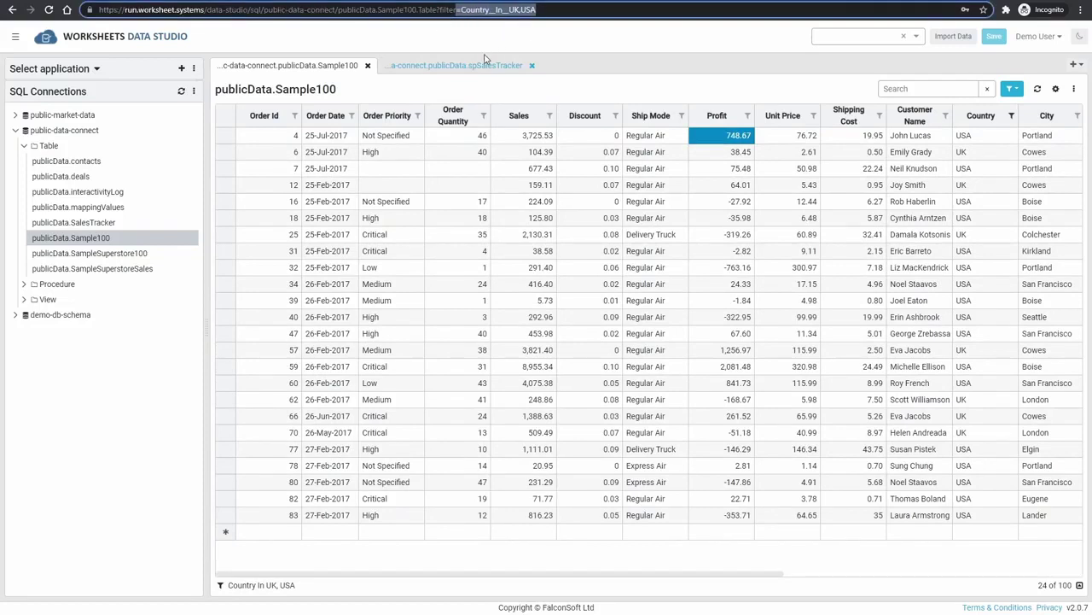
# - Start a CSV import from the home page with sample-testing-data-100.txt and choose the public-market-data connection
pyautogui.click(54, 36)
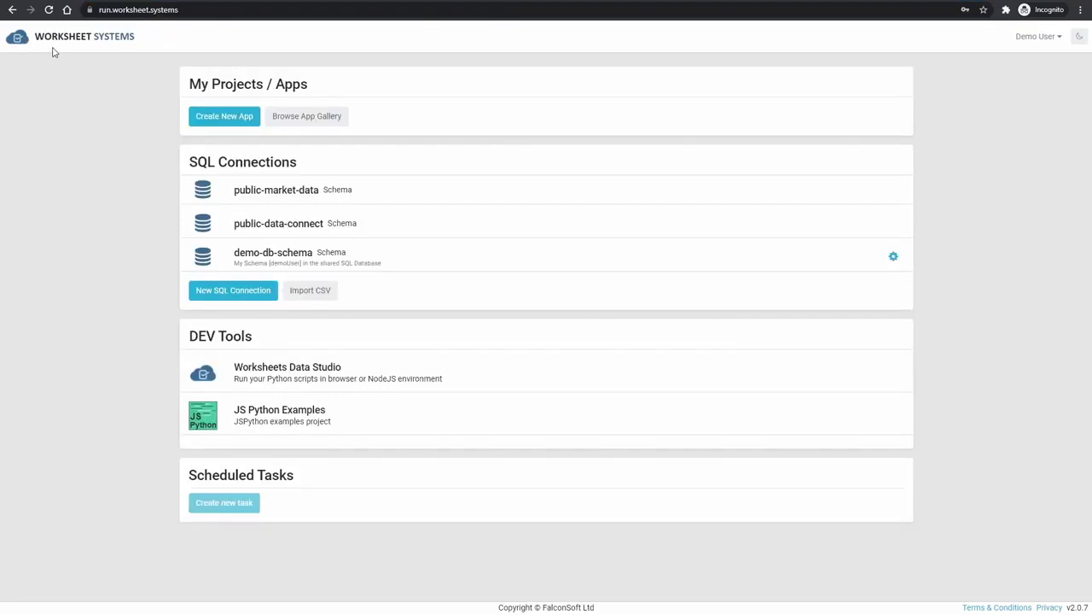
pyautogui.click(308, 292)
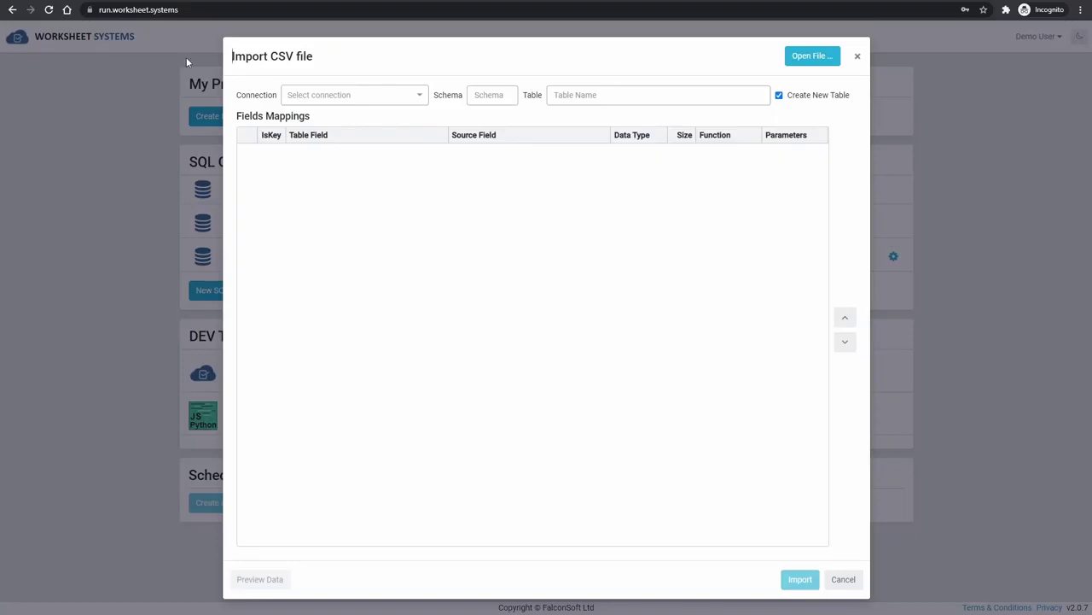
pyautogui.click(386, 98)
pyautogui.click(375, 112)
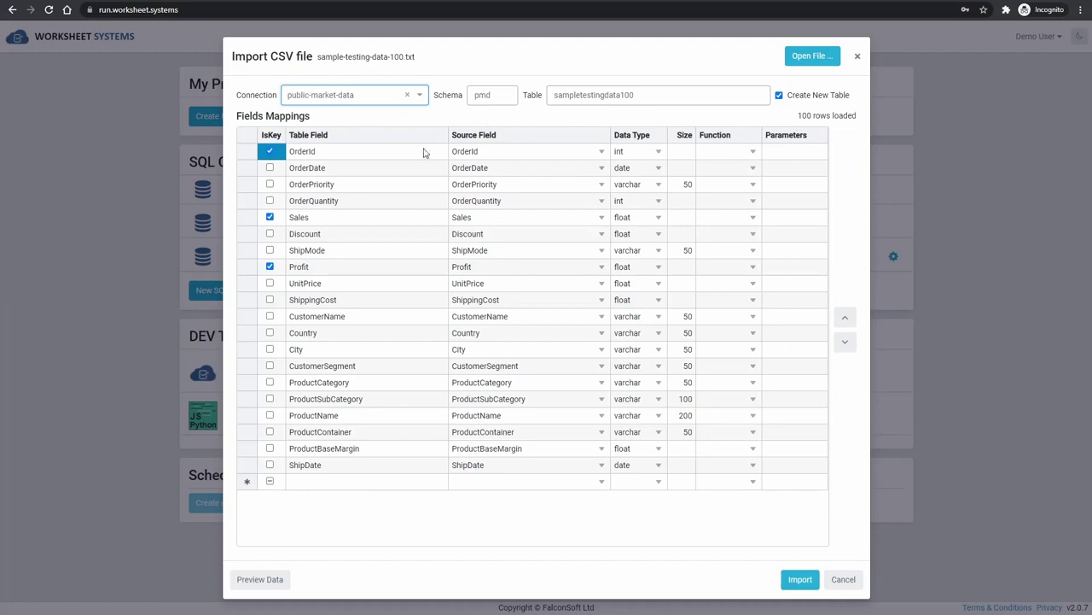
# - Unmark Sales and Profit as key fields in the field mappings
pyautogui.click(270, 217)
pyautogui.click(270, 266)
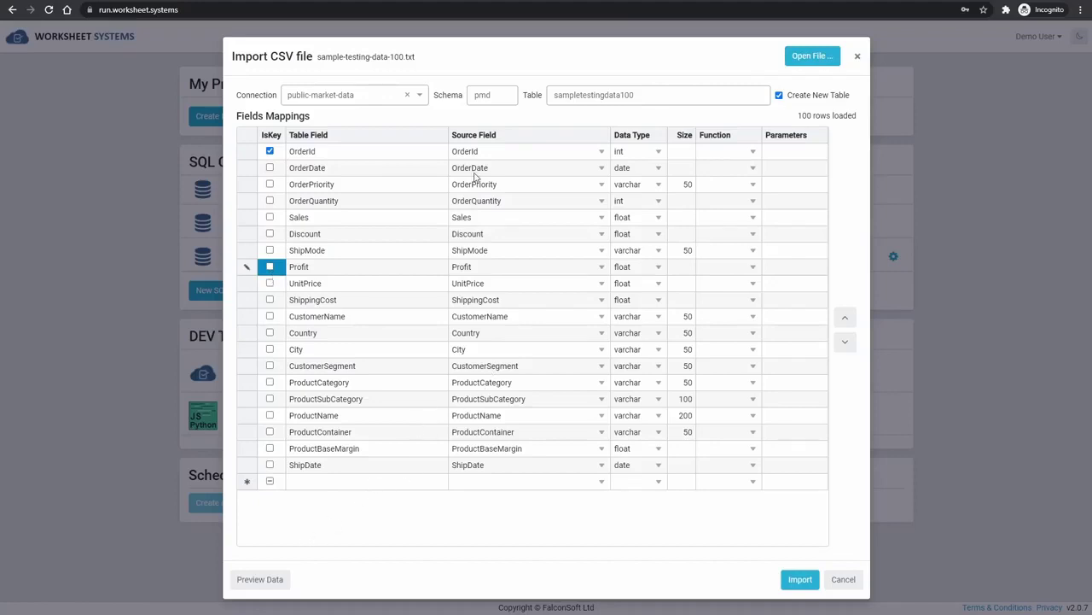
# - Examine the source field, data type and function options available for the OrderId mapping
pyautogui.click(602, 152)
pyautogui.click(602, 154)
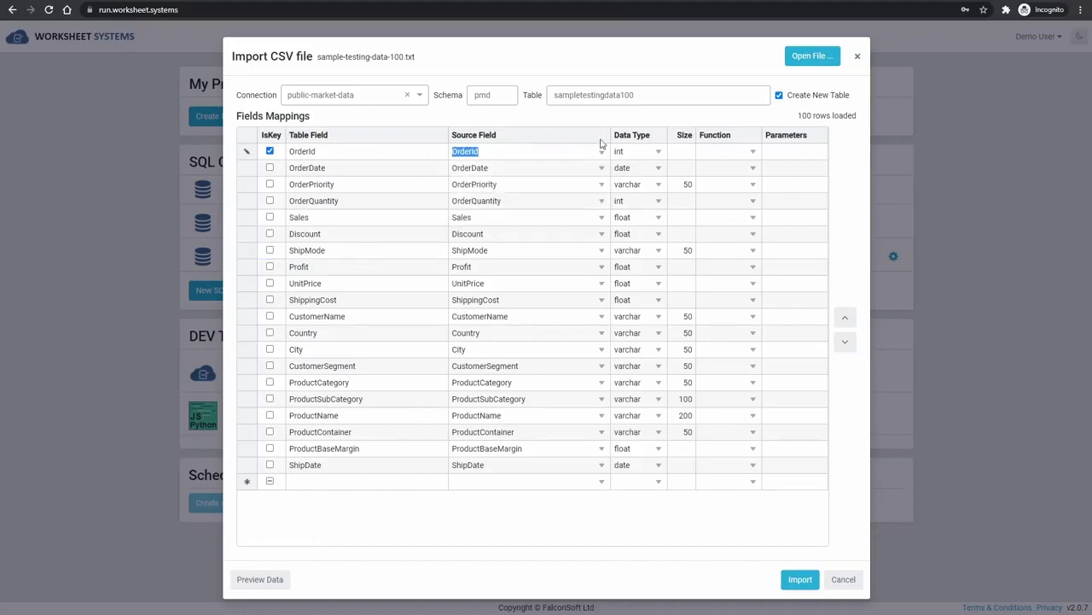
pyautogui.click(660, 154)
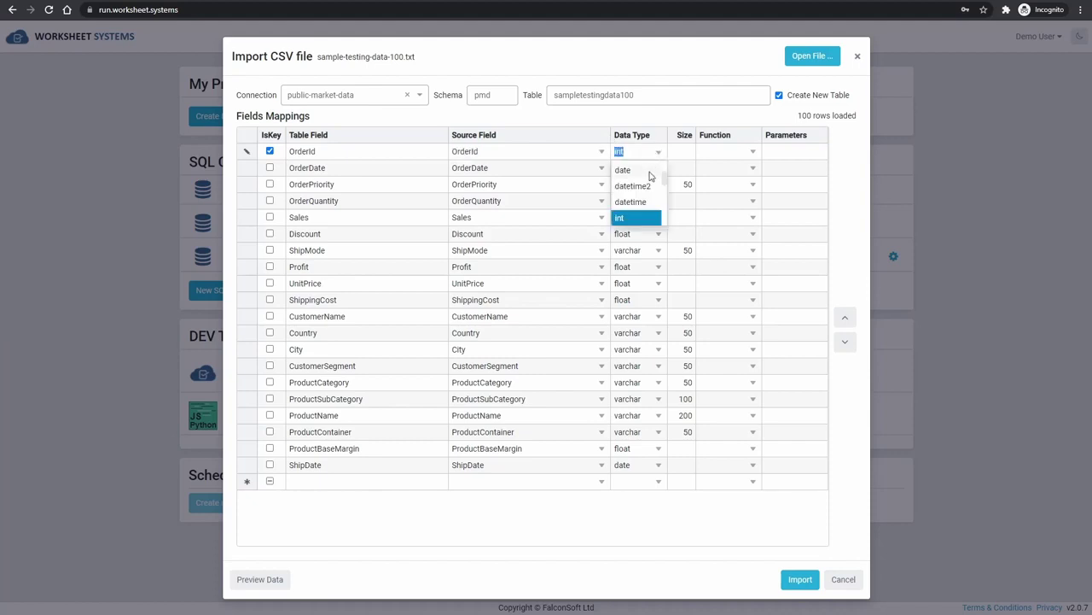
pyautogui.scroll(-2, 648, 176)
pyautogui.scroll(2, 649, 176)
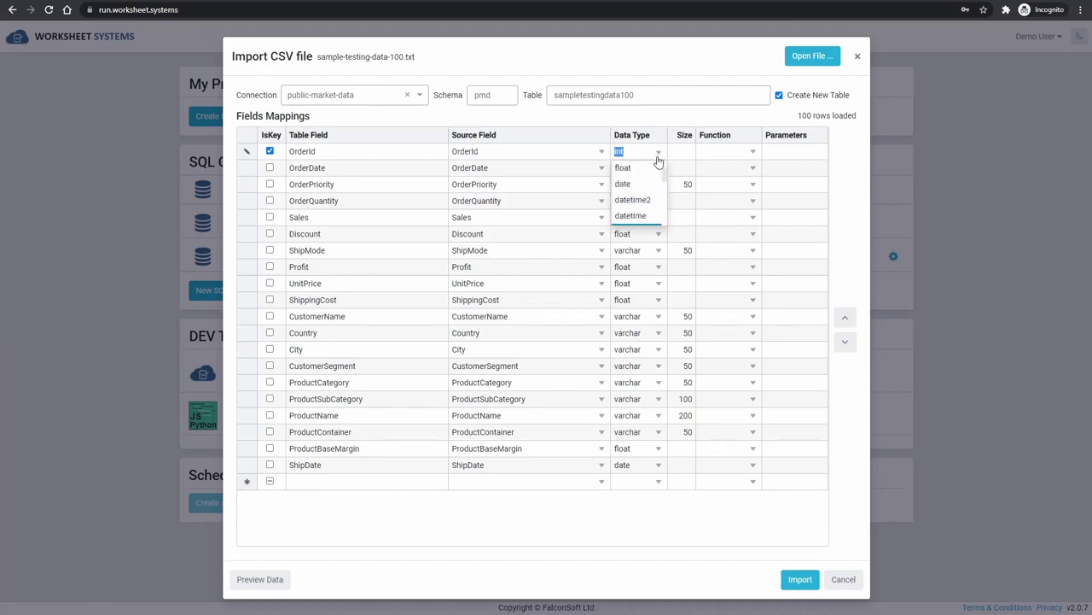
pyautogui.click(658, 153)
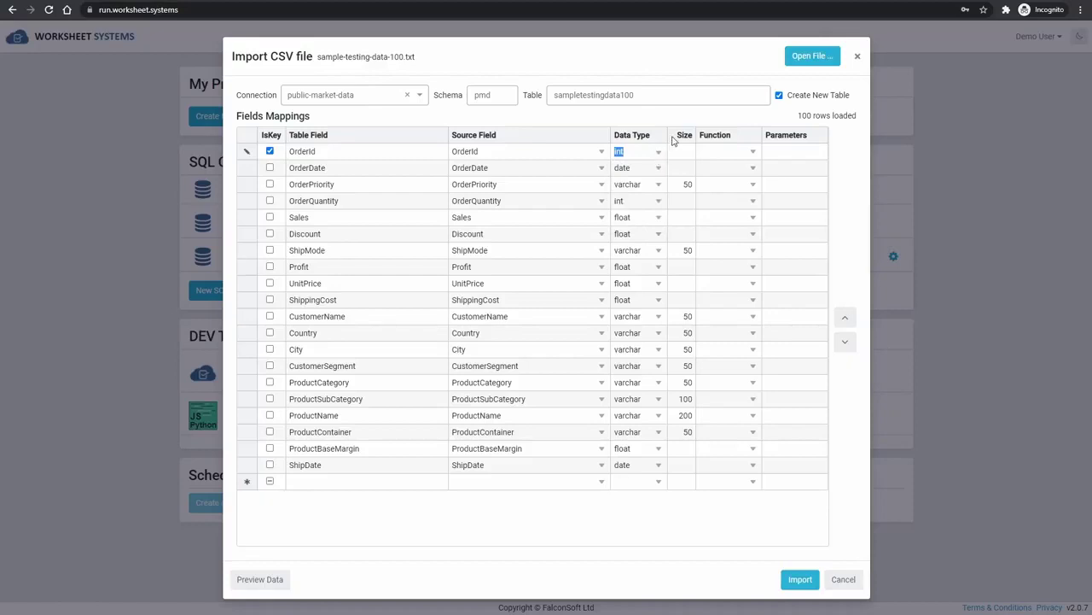
pyautogui.click(752, 152)
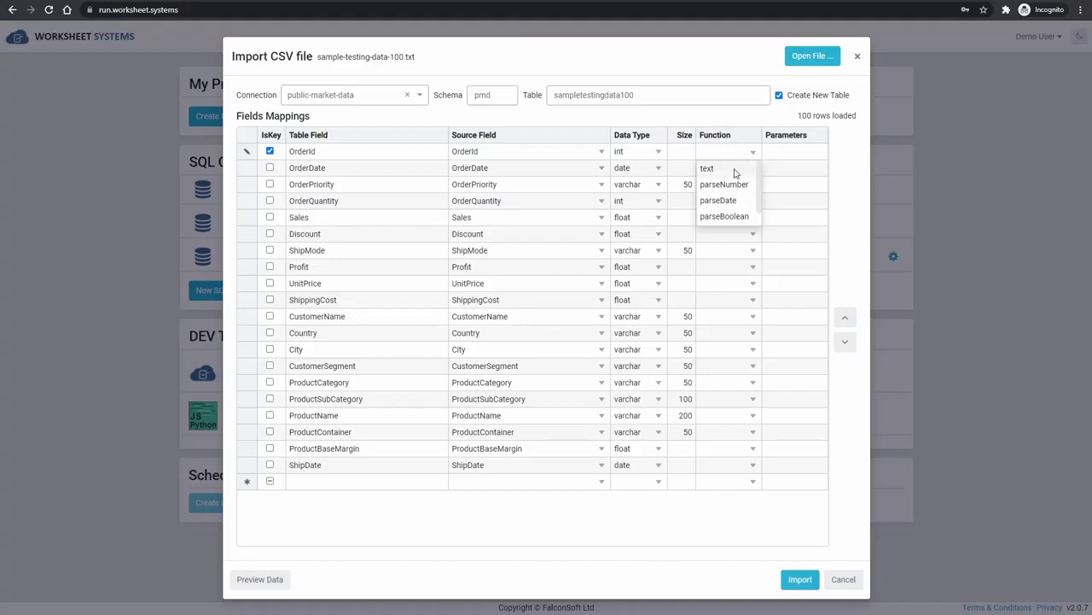
pyautogui.scroll(-1, 732, 183)
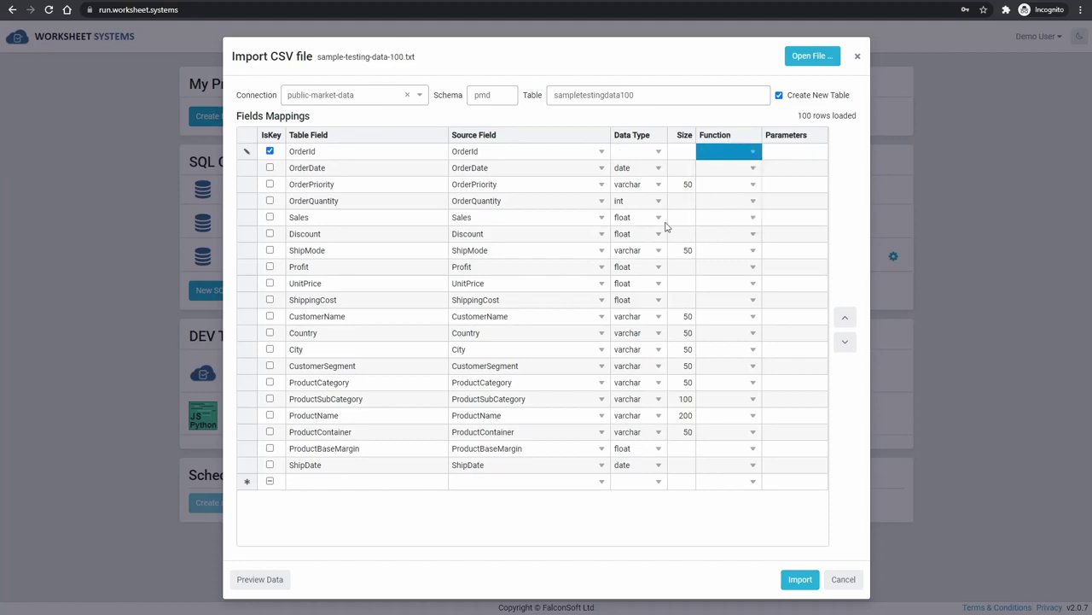
# - Preview the mapped data, close the preview and import the file as the new table sampletestingdata100
pyautogui.click(274, 580)
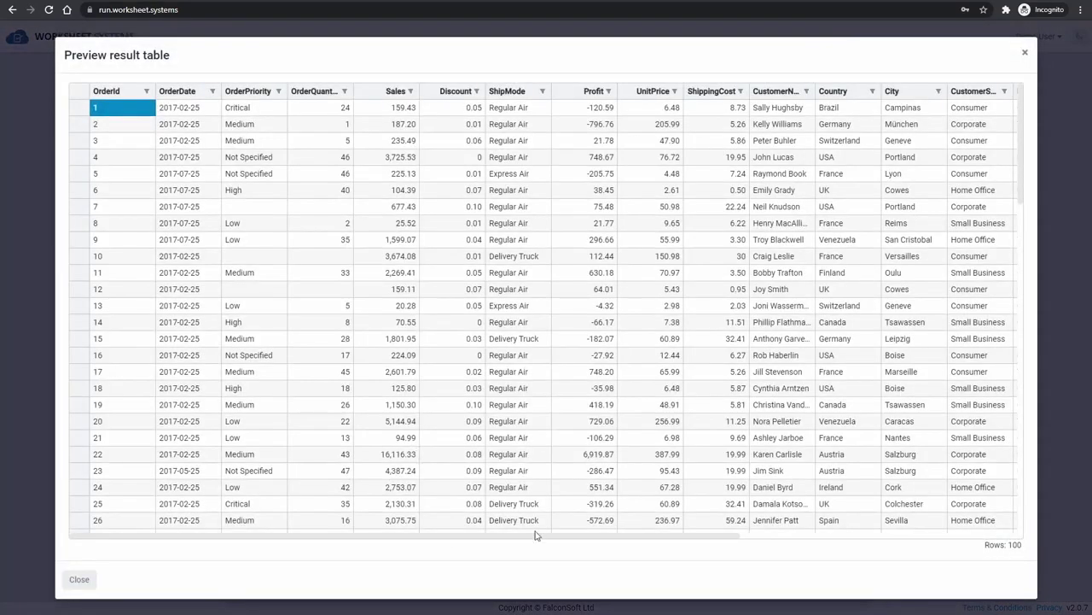
pyautogui.click(89, 580)
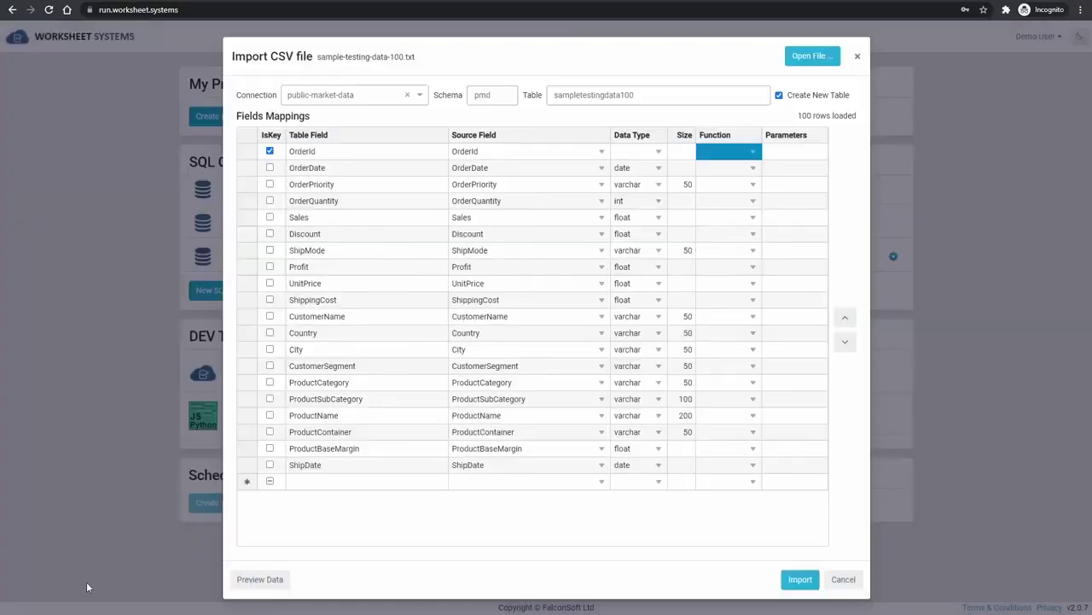
pyautogui.click(796, 580)
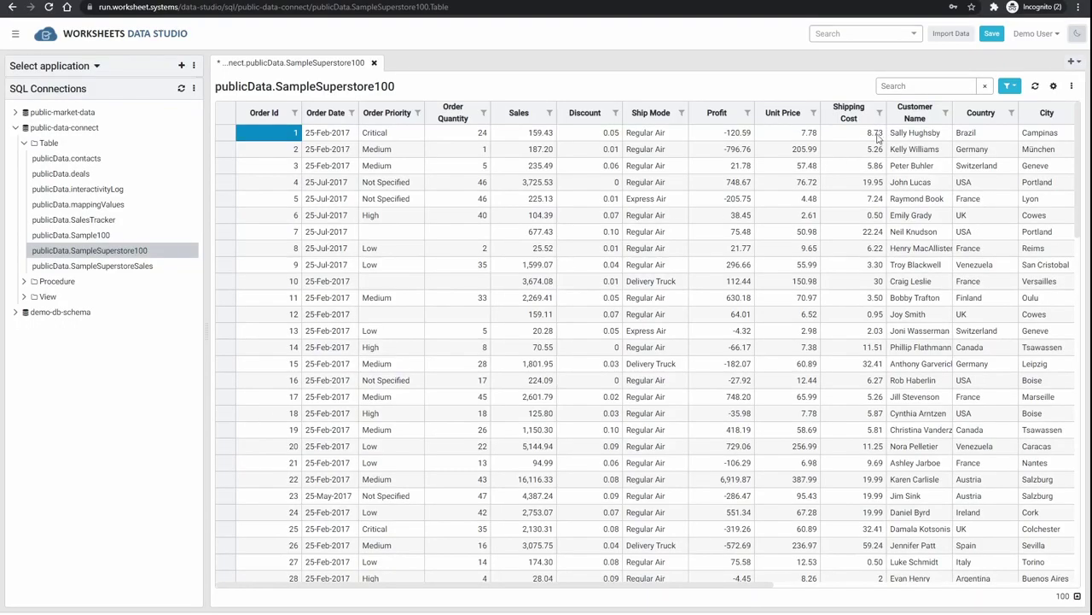
# - Switch the interface to the dark theme and select the Order Quantity cell in the fifteenth row of SampleSuperstore100
pyautogui.click(1077, 35)
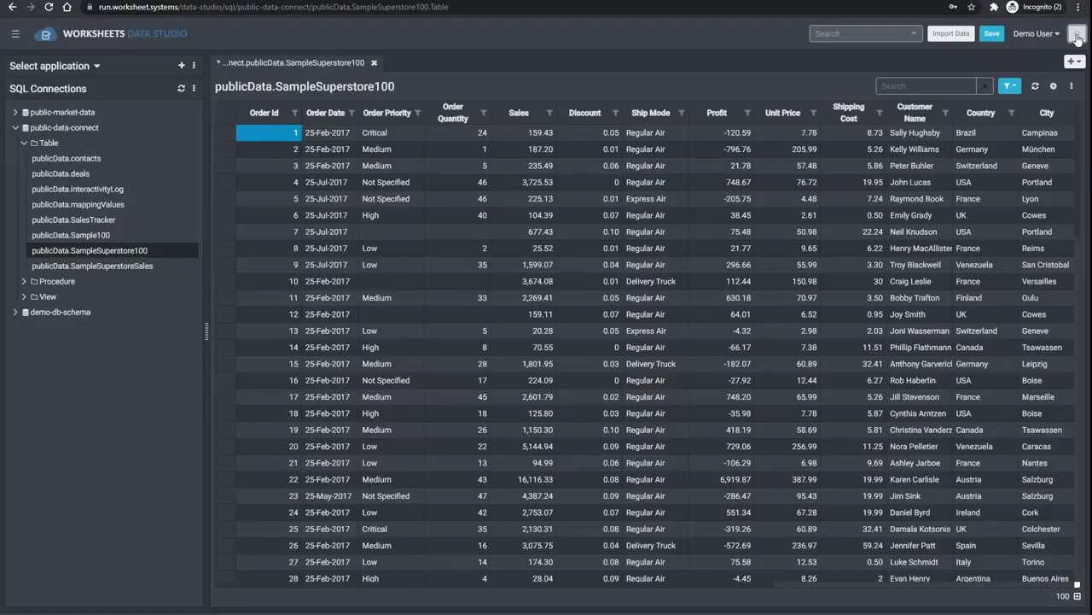
pyautogui.click(1077, 37)
pyautogui.click(1077, 38)
pyautogui.click(460, 365)
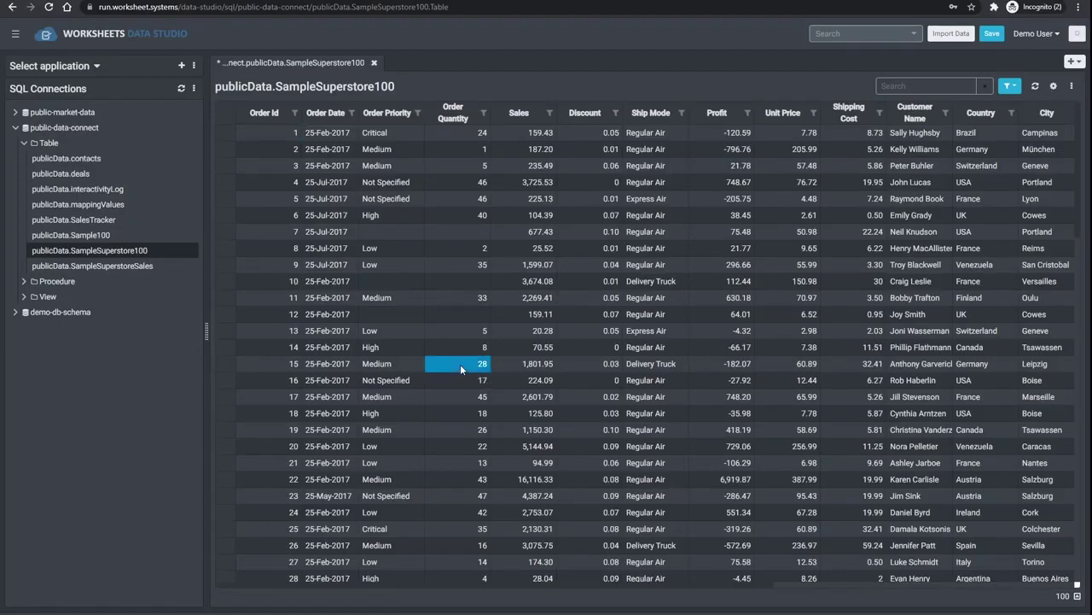
# - Set the Order Quantity in the fifteenth row of SampleSuperstore100 to 29 and save the table
pyautogui.write('2')
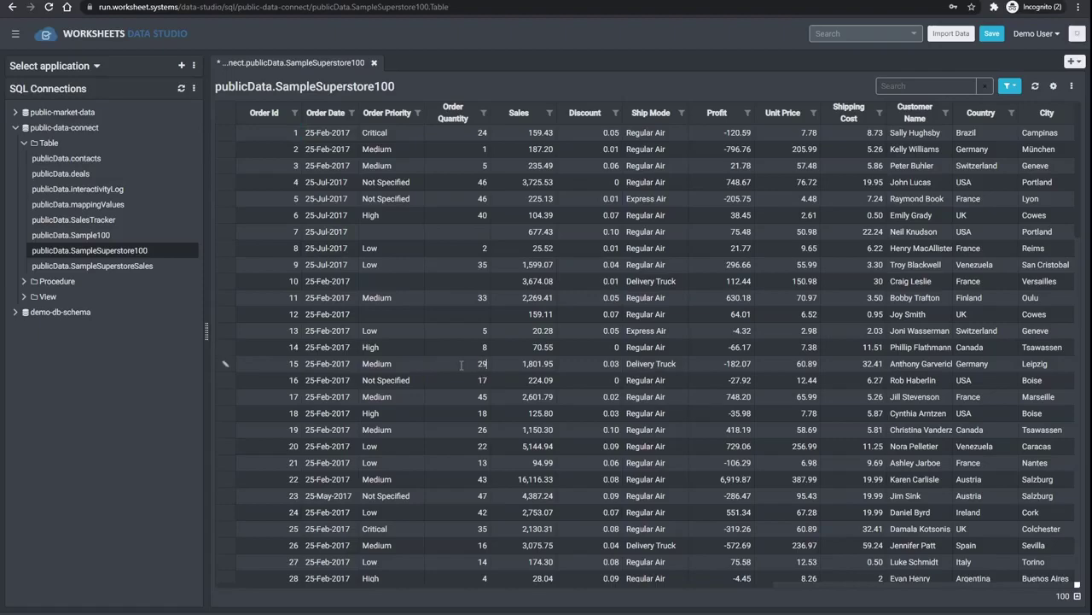
pyautogui.write('9')
pyautogui.press('Return')
pyautogui.click(998, 32)
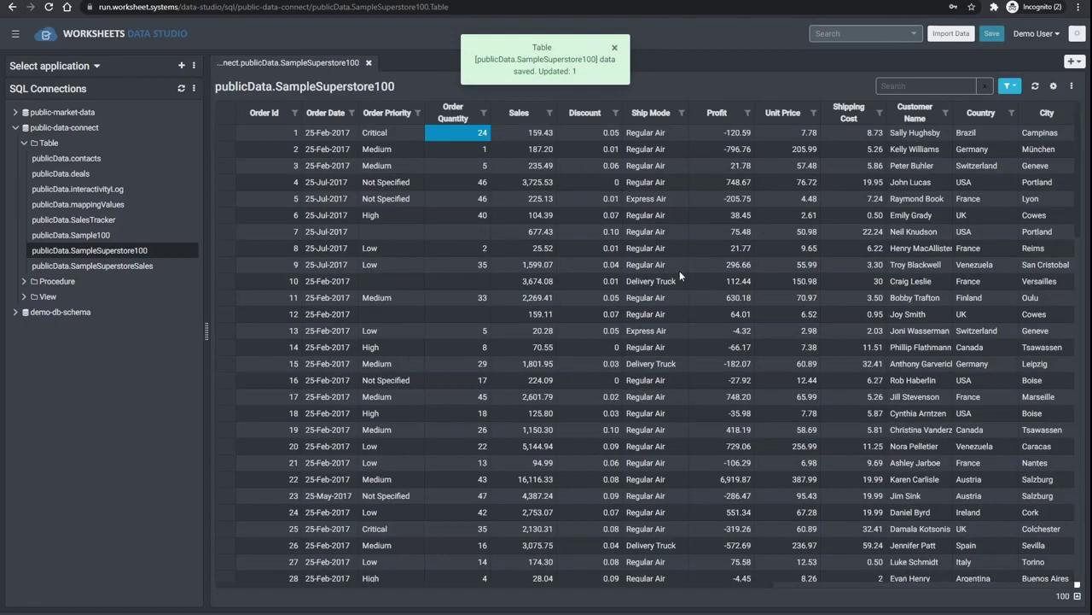
# - Filter the SampleSuperstore100 table by Country so that only UK rows are listed
pyautogui.click(1011, 116)
pyautogui.scroll(-3, 867, 299)
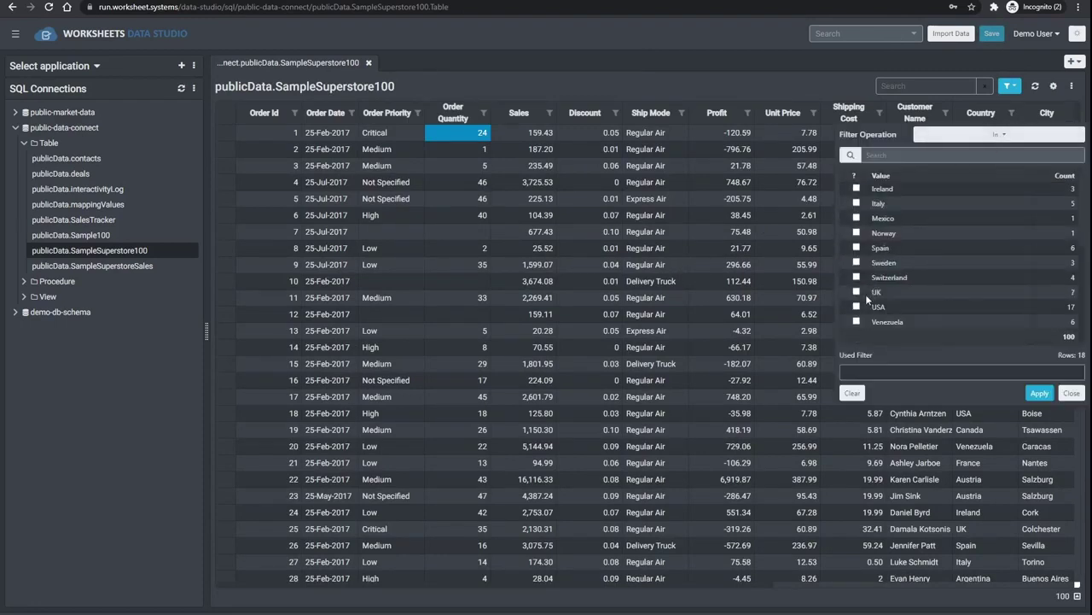
pyautogui.click(857, 291)
pyautogui.click(1038, 393)
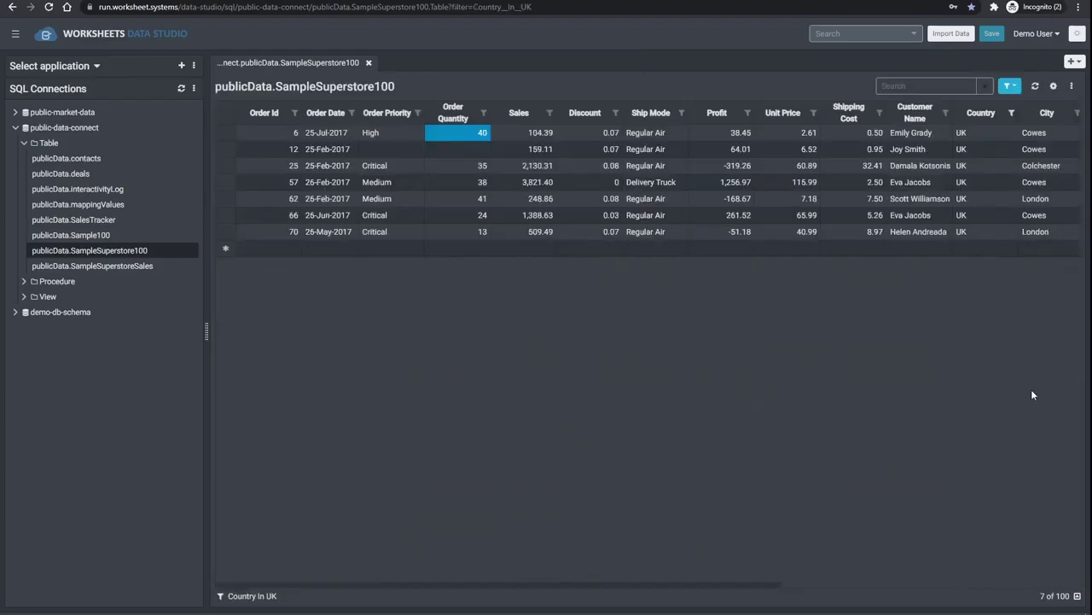
# - Fill all filtered rows of the Ship Mode column with Delivery Truck and save the table
pyautogui.rightClick(668, 184)
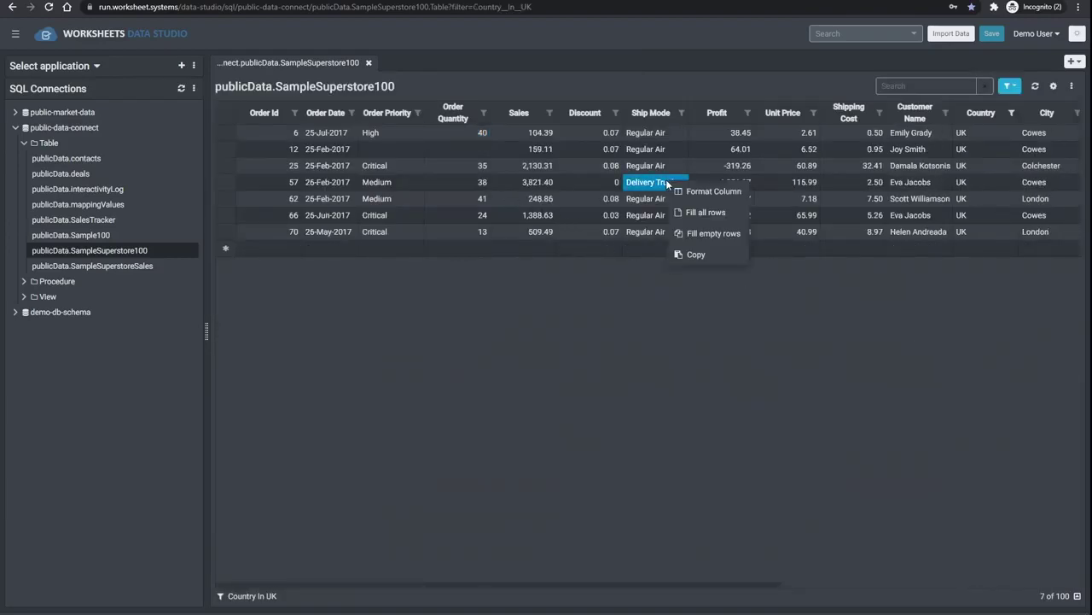
pyautogui.click(691, 214)
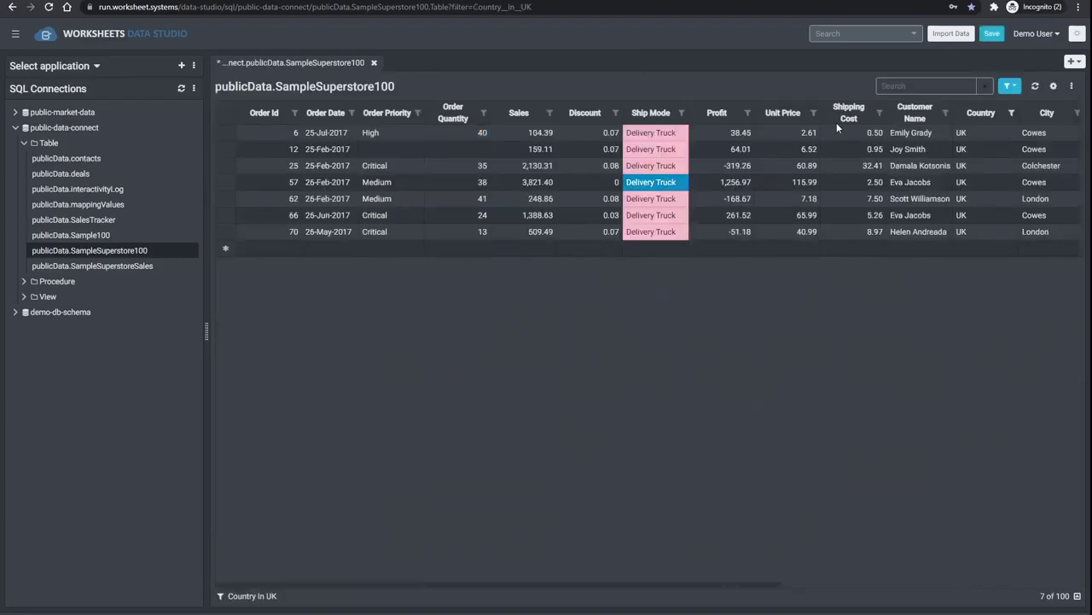
pyautogui.click(992, 34)
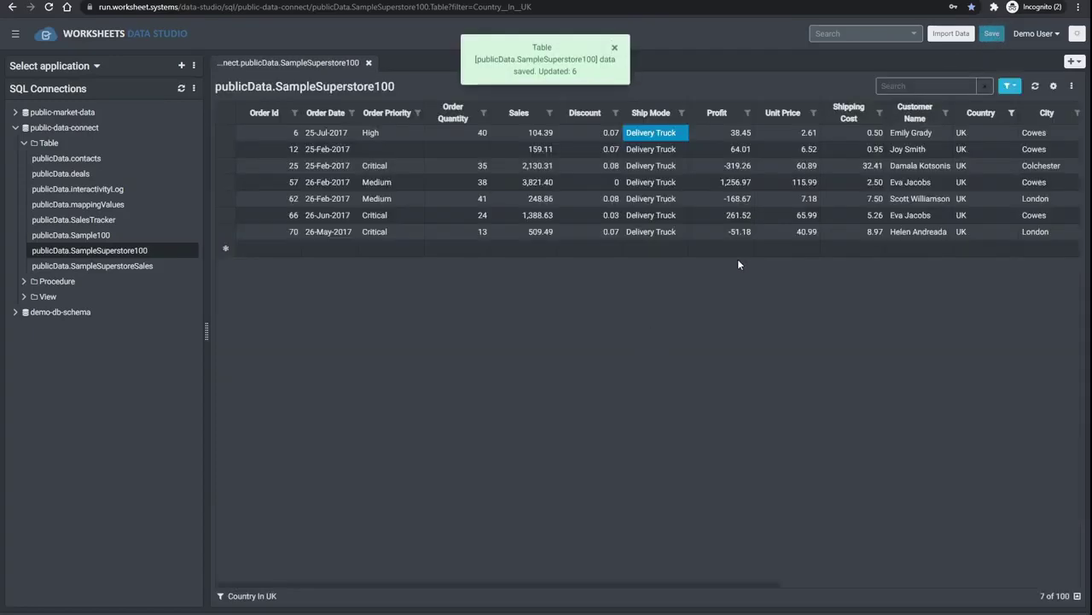
# - Generate the SQL top 1000 query for SampleSuperstore100 and rewrite it to select OrderId, UnitPrice *1.2 as UnitPrice and ProductSubCategory where ProductSubCategory = 'Paper'
pyautogui.rightClick(128, 255)
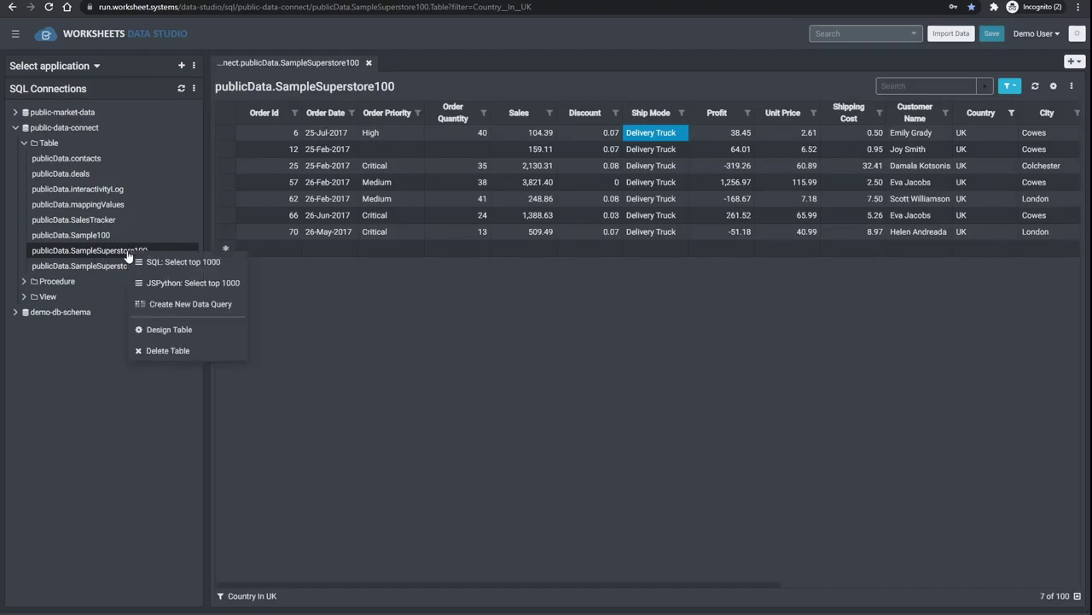
pyautogui.click(179, 263)
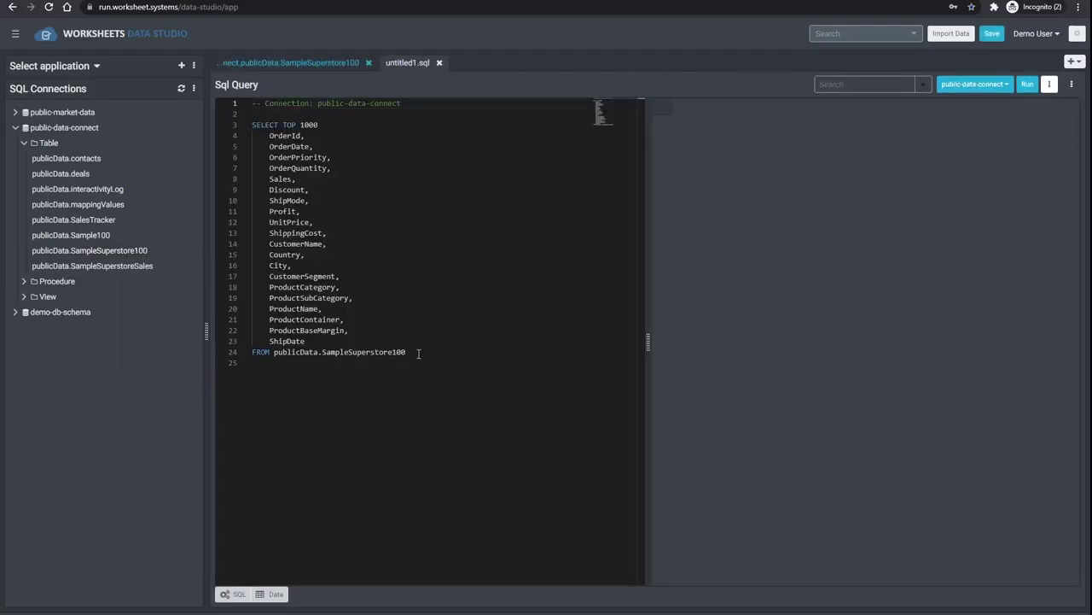
pyautogui.moveTo(418, 354); pyautogui.dragTo(215, 133)
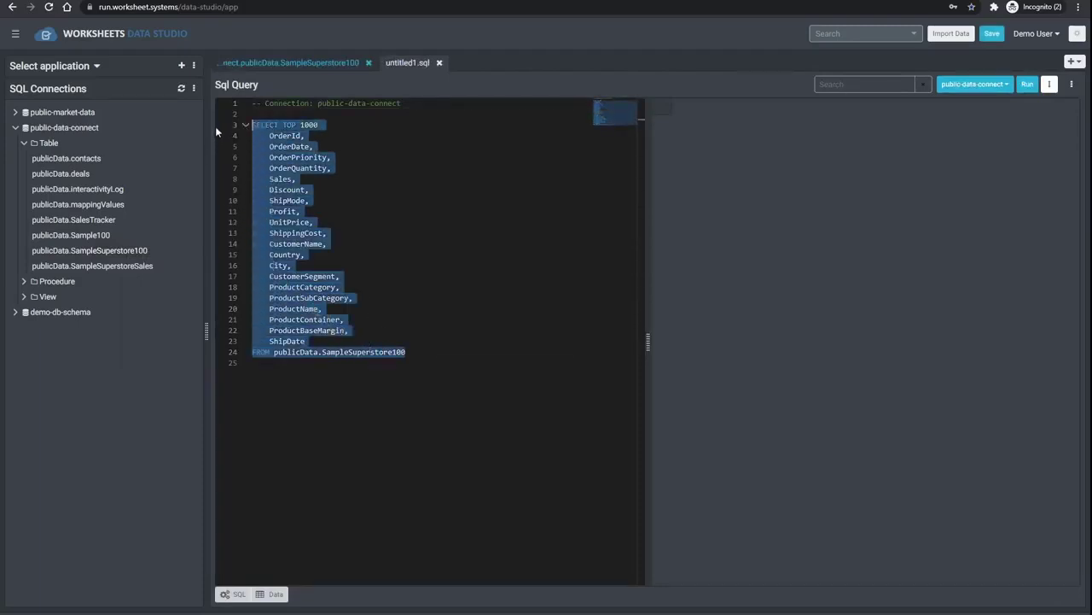
pyautogui.write("SELECT TOP 1000     OrderId,     UnitPrice *1.2 UnitPrice,     ProductSubCategory FROM publicData.SampleSuperstore100 WHERE ProductSubCategory = 'Paper'")
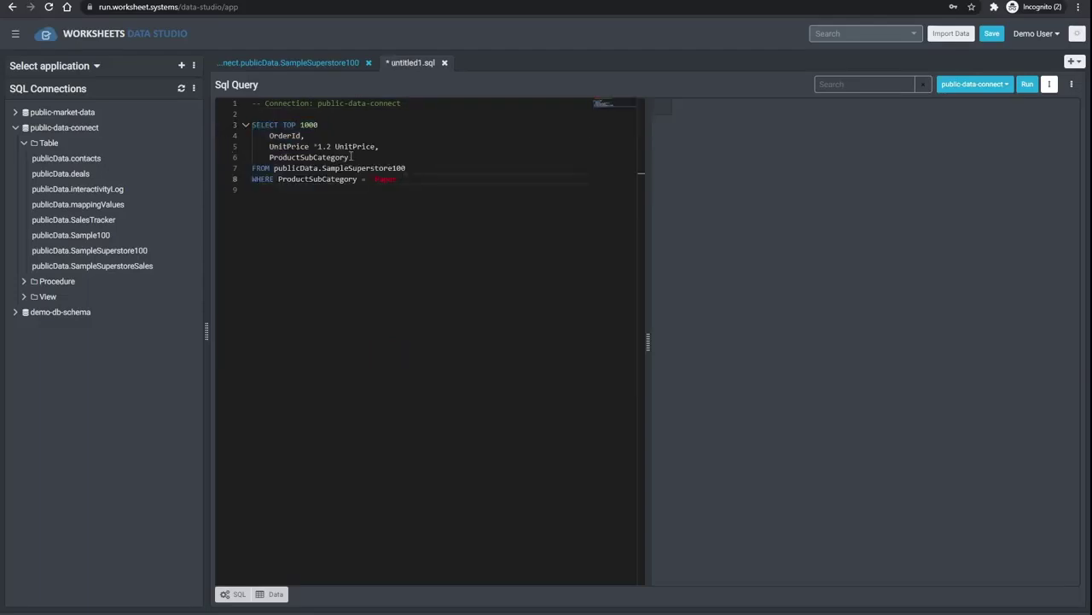
# - Run the SQL query and select the first three Unit Price cells in the results to view their summary
pyautogui.click(1027, 84)
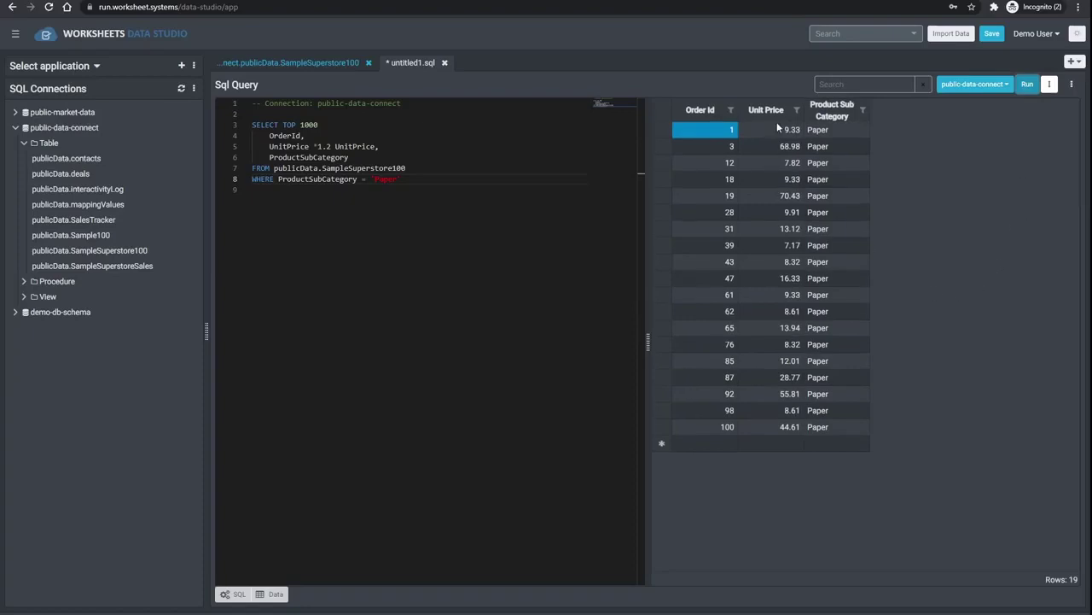
pyautogui.moveTo(778, 128); pyautogui.dragTo(800, 169)
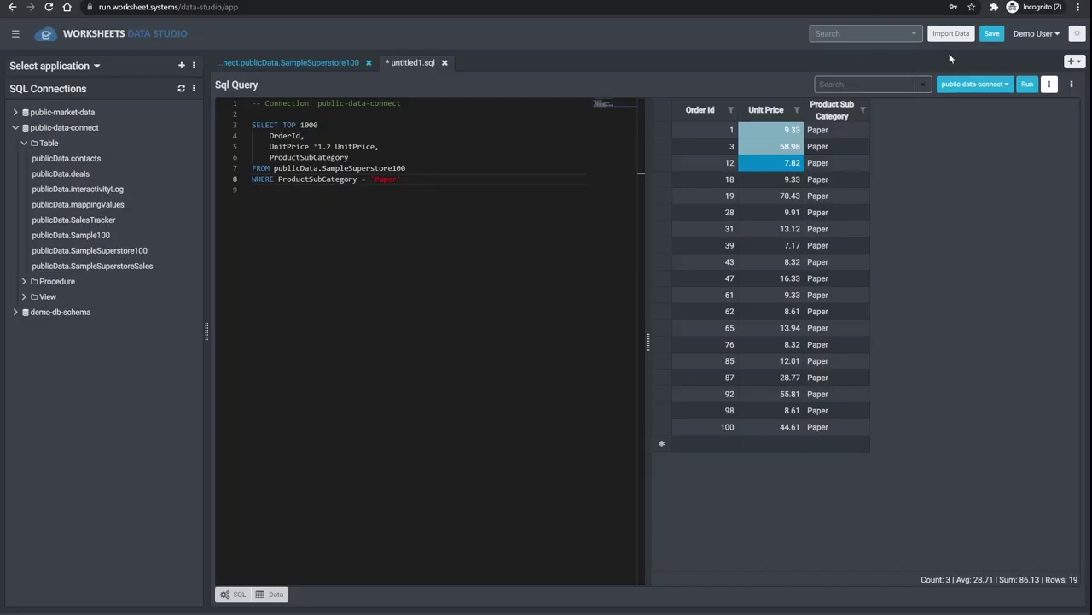
# - Set up saving the query results to the database, using connection public-data-connect and existing table publicData.SampleSuperstore100 instead of a new table
pyautogui.click(1071, 85)
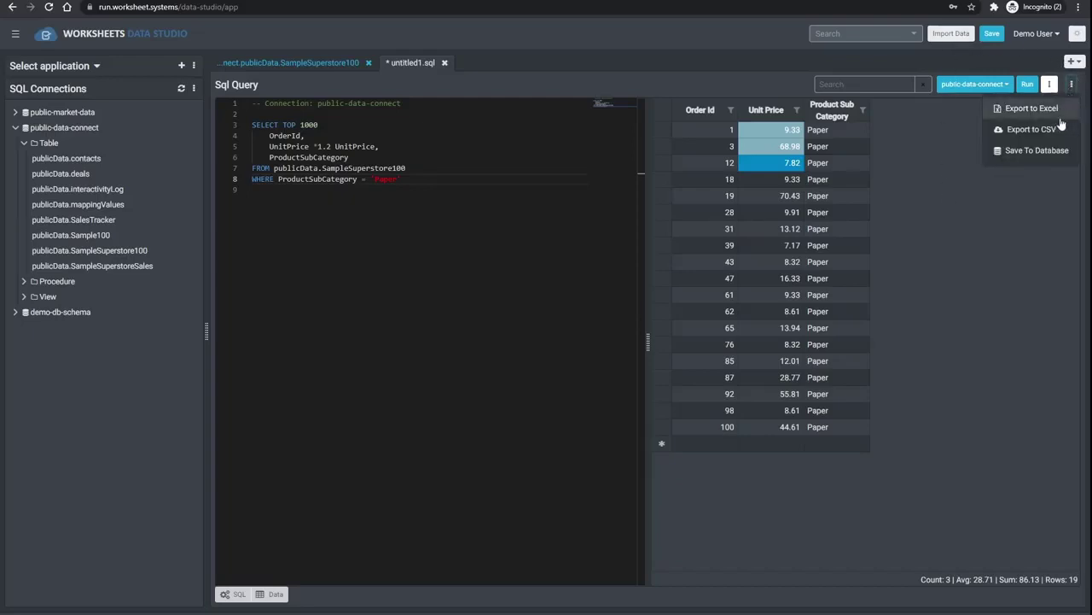
pyautogui.click(1053, 150)
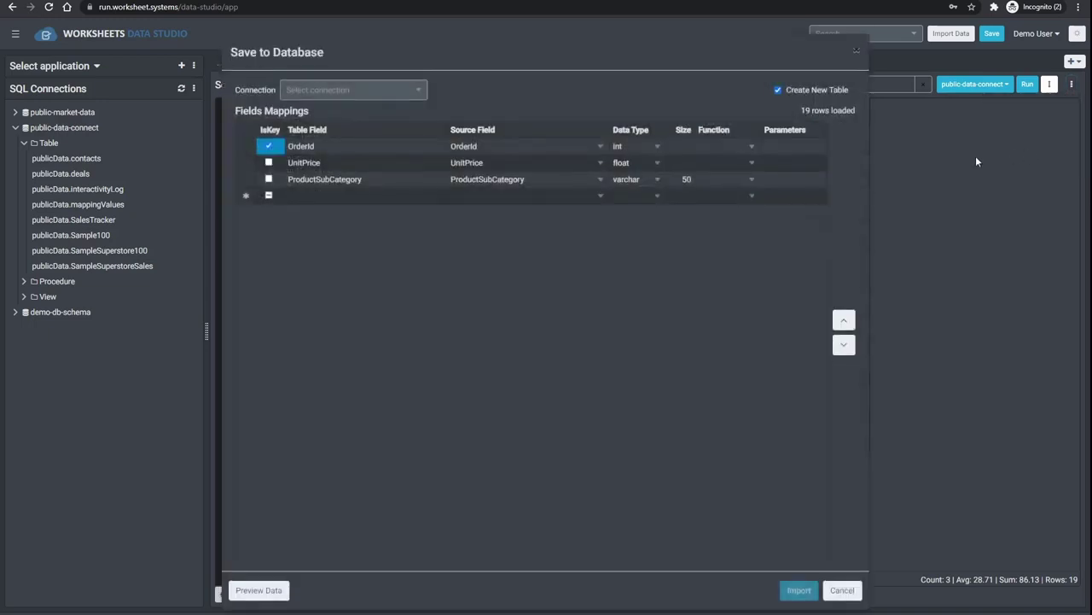
pyautogui.click(779, 90)
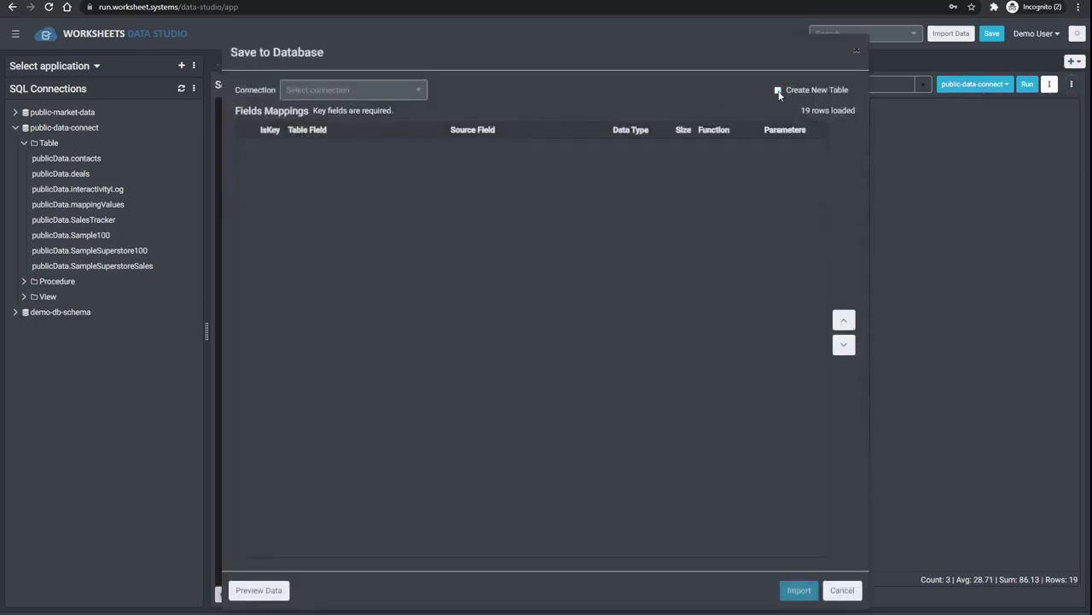
pyautogui.click(363, 92)
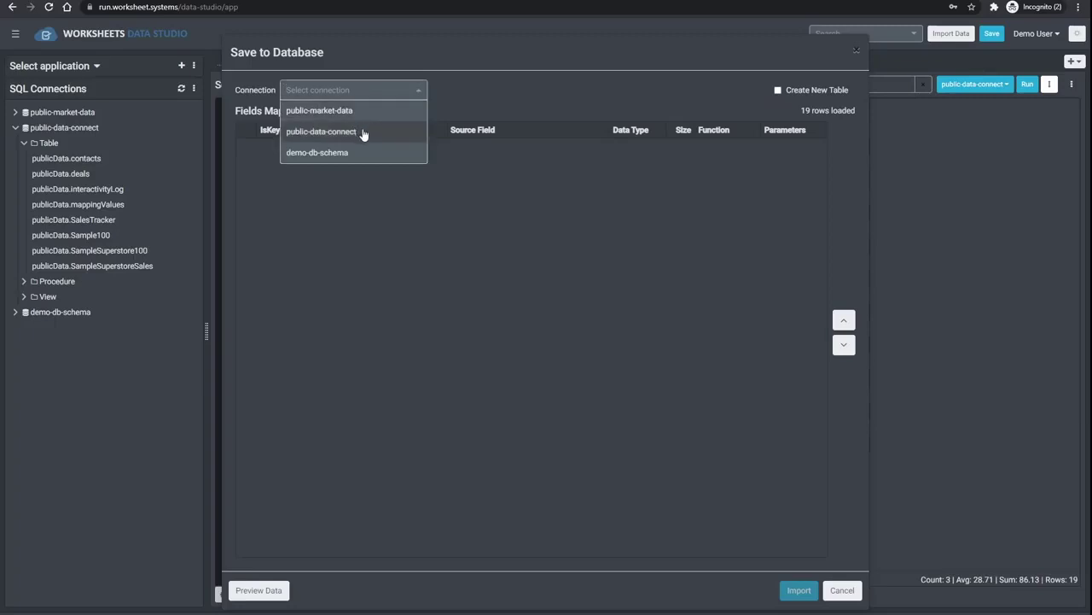
pyautogui.click(364, 132)
pyautogui.click(538, 92)
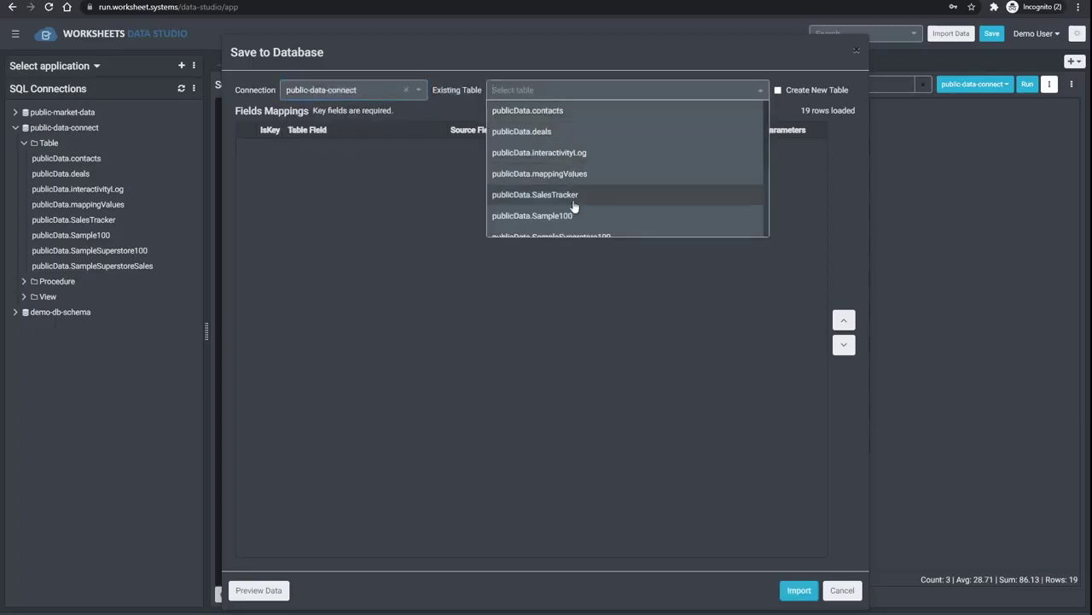
pyautogui.scroll(-2, 574, 171)
pyautogui.click(563, 143)
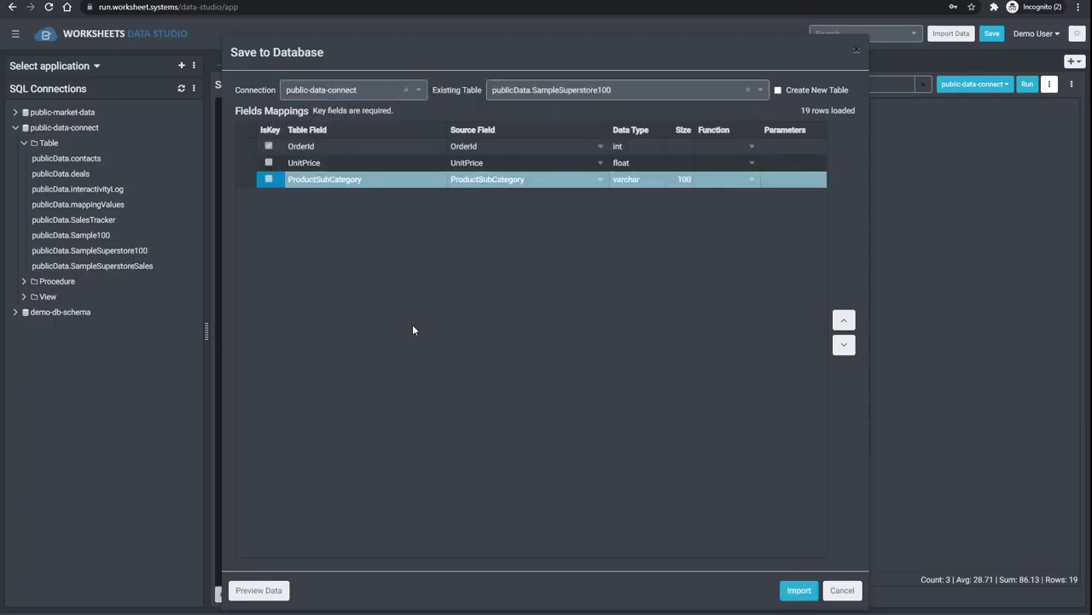